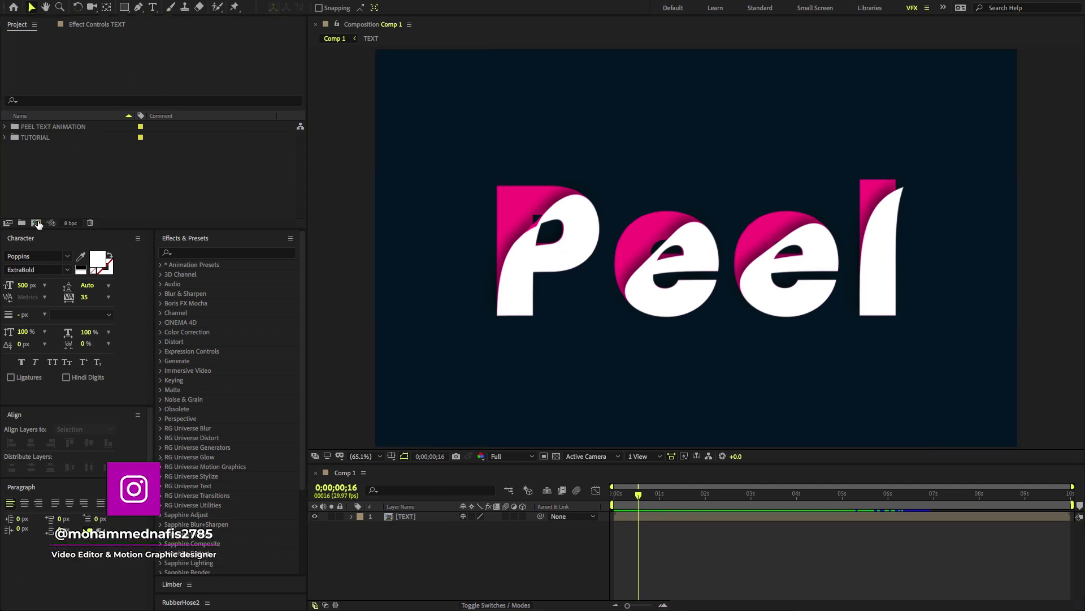
Start a new 1920×1080, ten-second composition named MAIN with Custom settings.
click(37, 223)
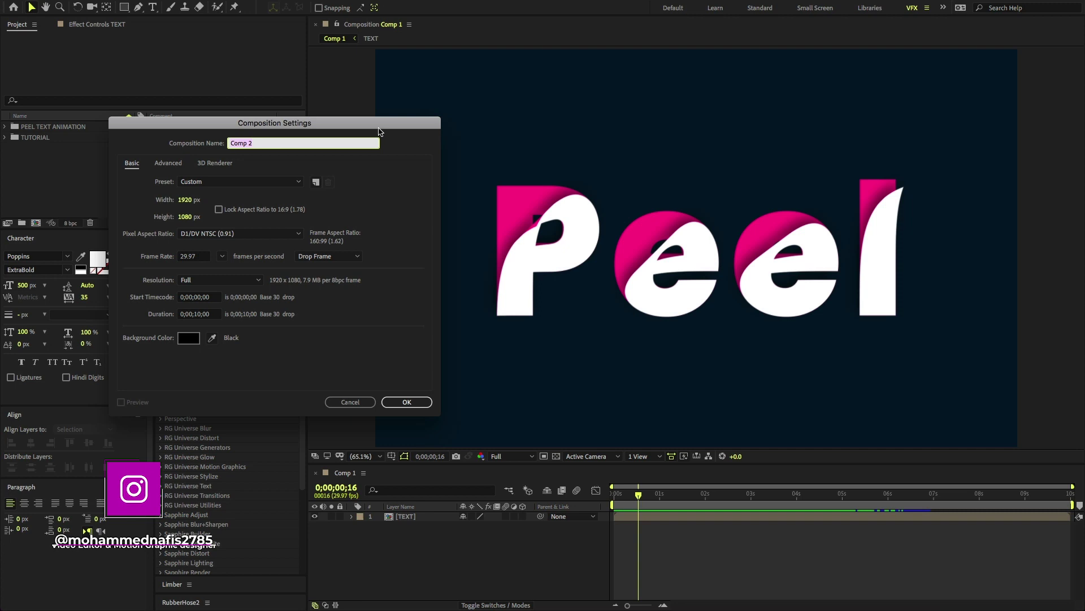
drag(209, 132, 583, 139)
drag(751, 139, 718, 138)
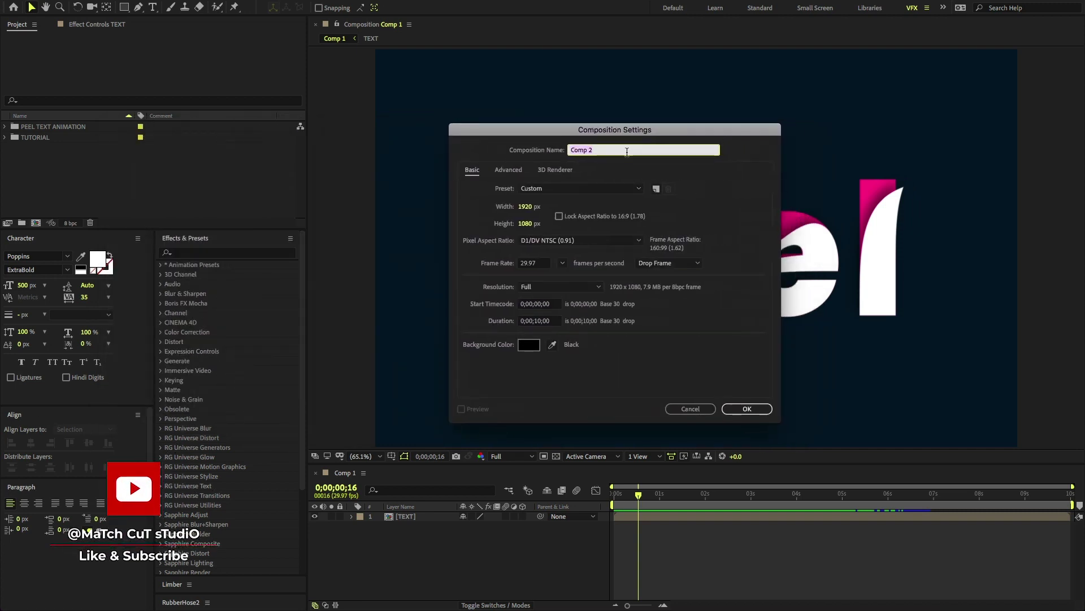
text(MAIN)
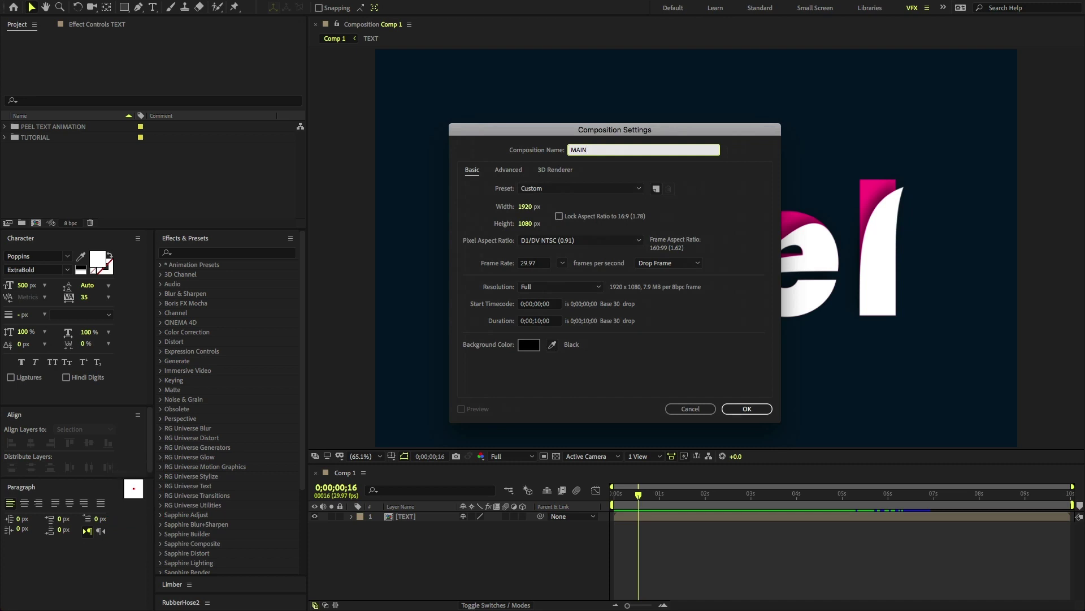
click(614, 191)
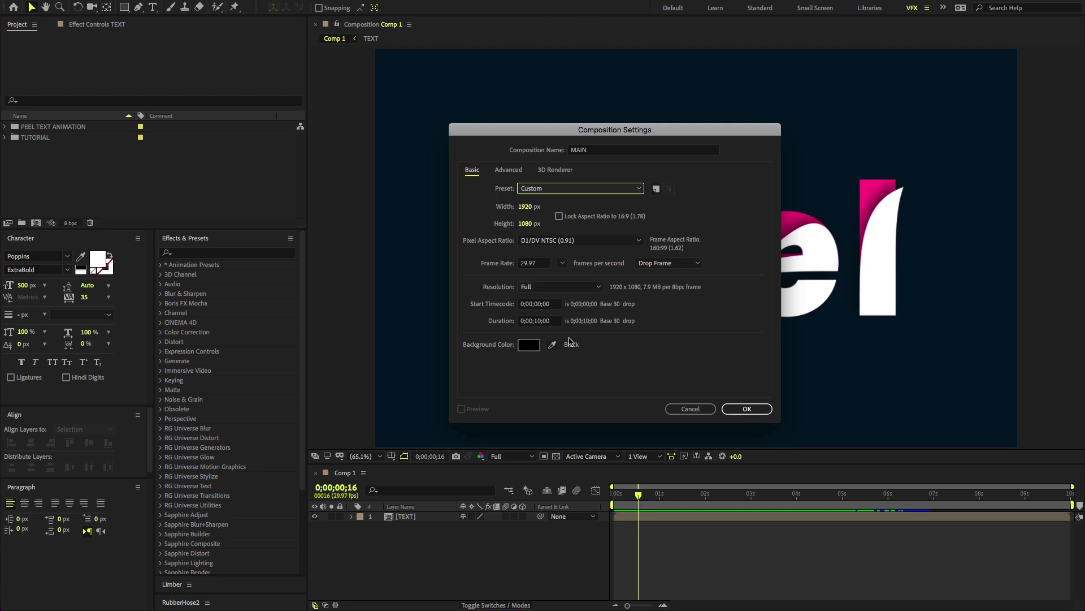
Confirm the MAIN composition and move it into the TUTORIAL folder.
click(742, 408)
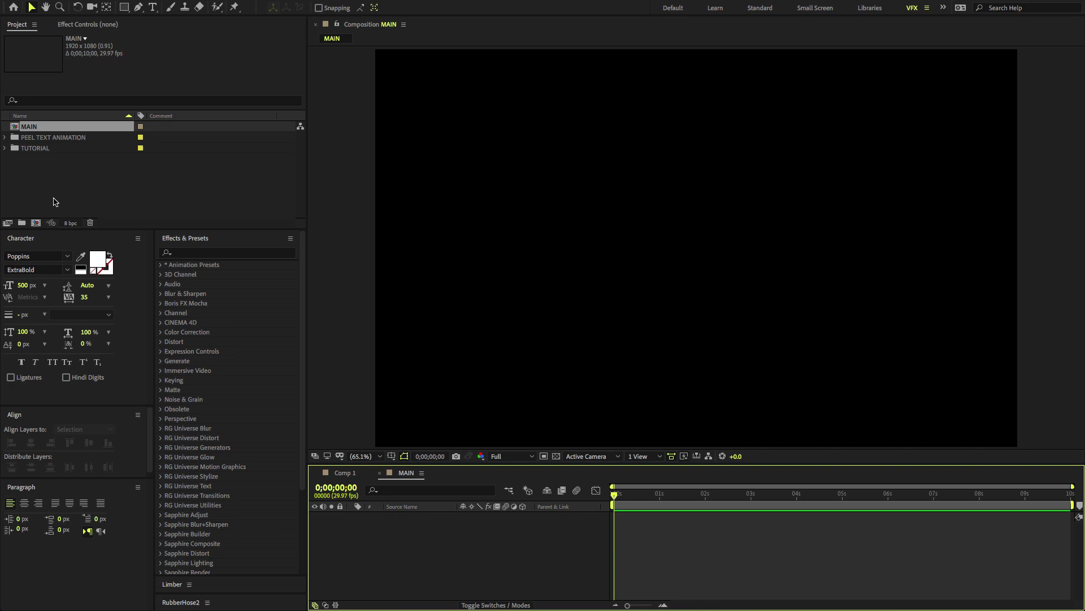
click(16, 149)
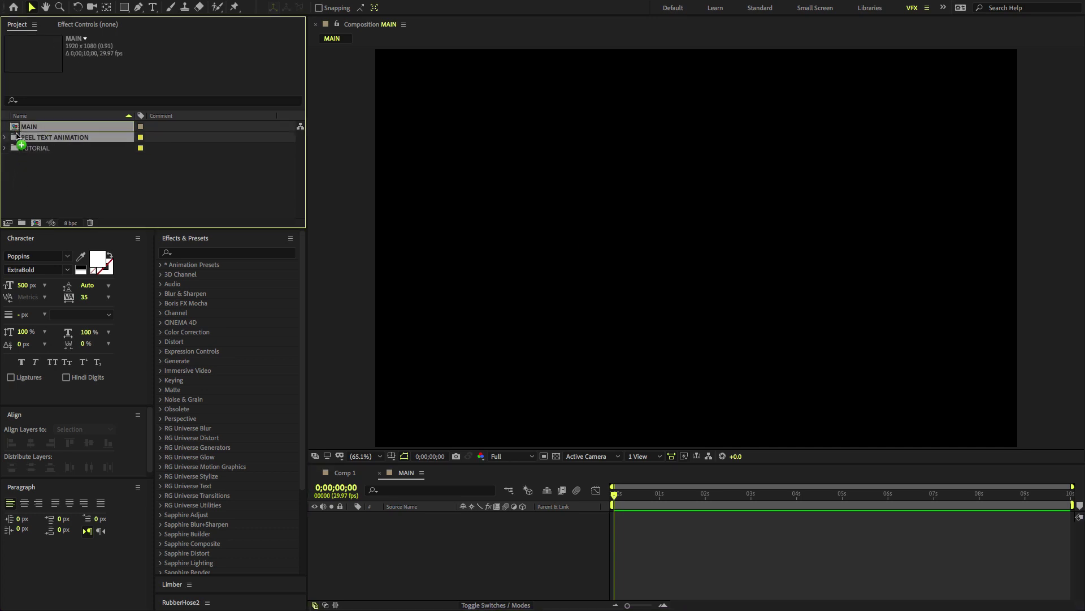
drag(13, 129, 7, 147)
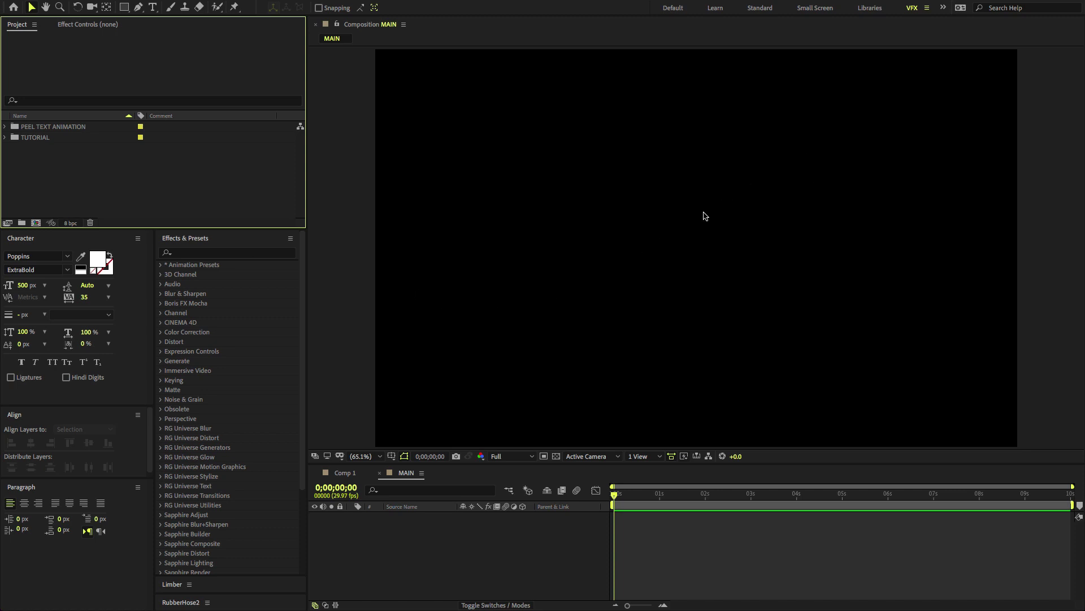
Add a new solid layer sized to match the MAIN composition.
right_click(432, 519)
mouse_move(496, 486)
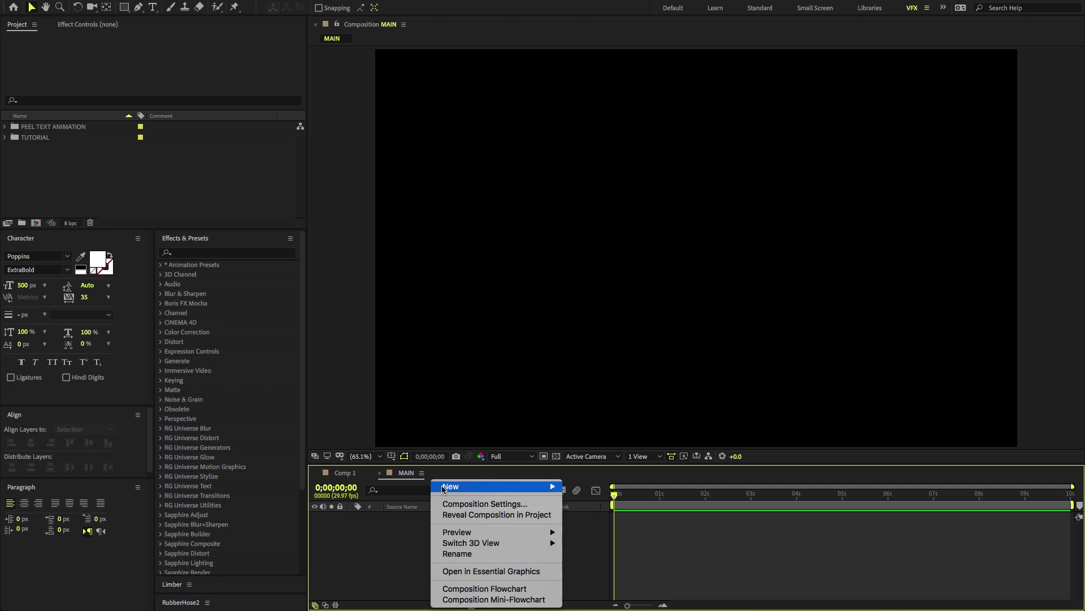
click(608, 515)
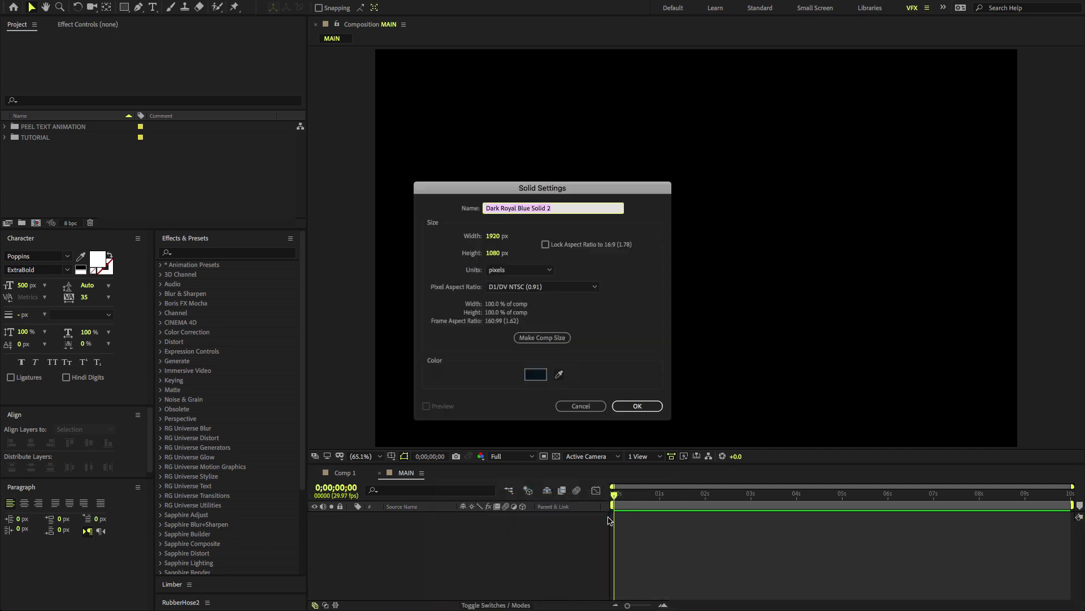
click(534, 376)
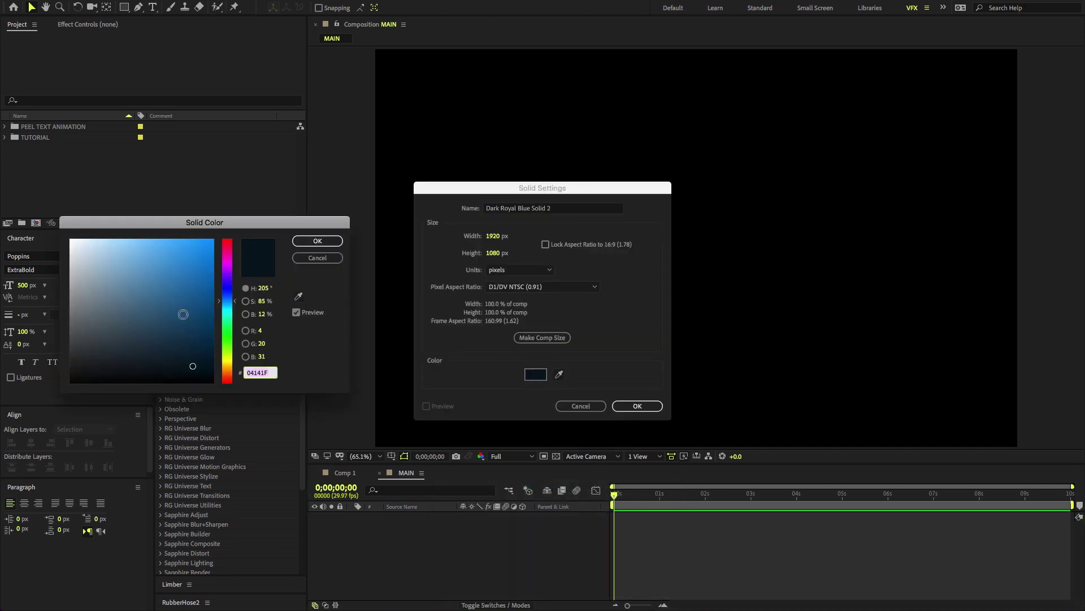
text(000000)
click(297, 243)
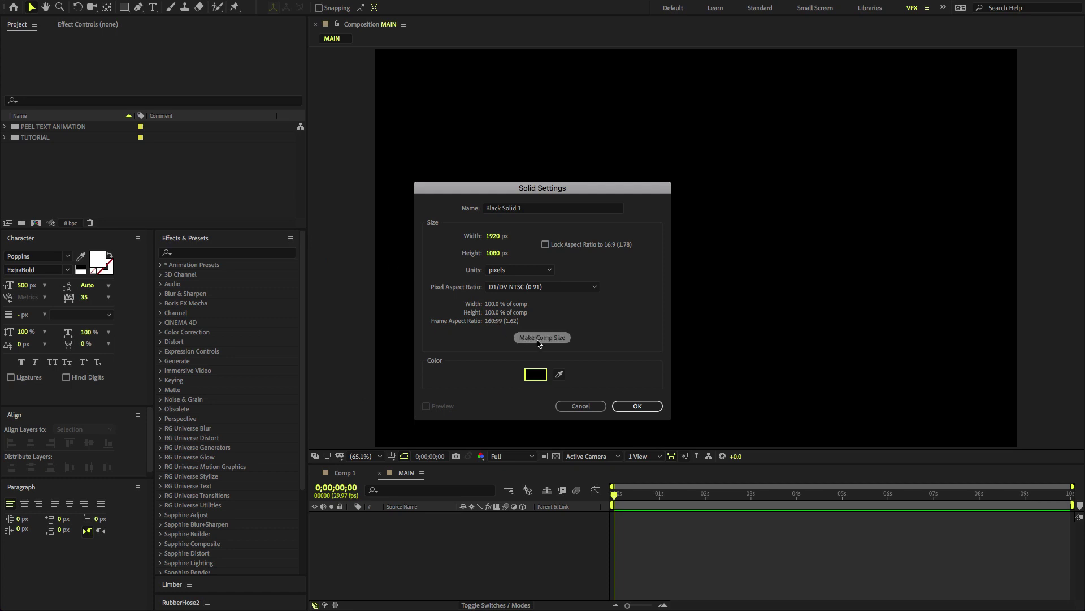
click(632, 408)
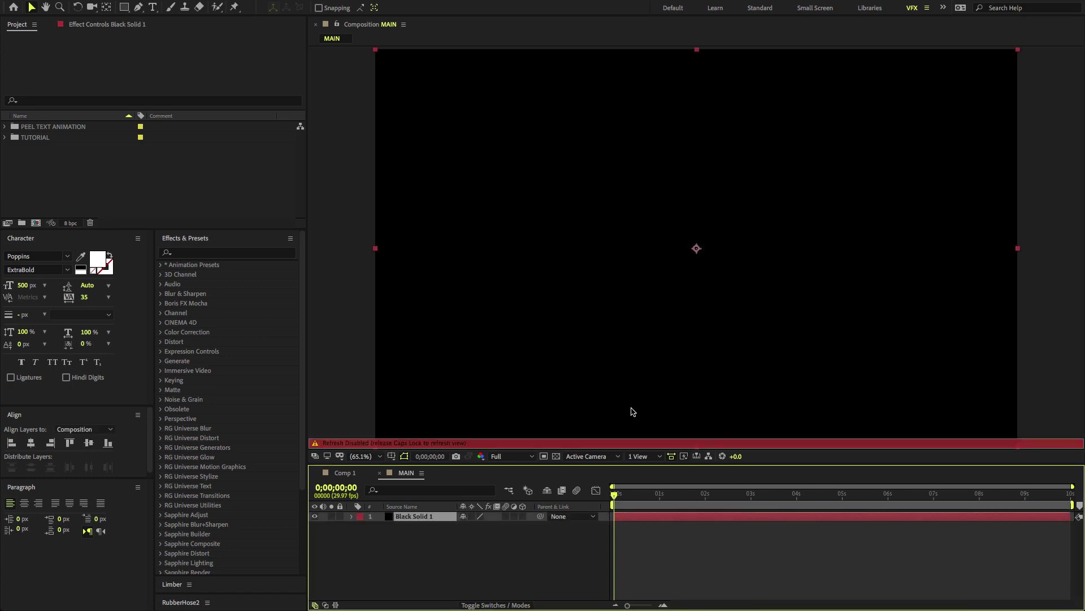
Apply a Fill effect to the solid and set its colour to very dark navy.
click(223, 253)
text(fill)
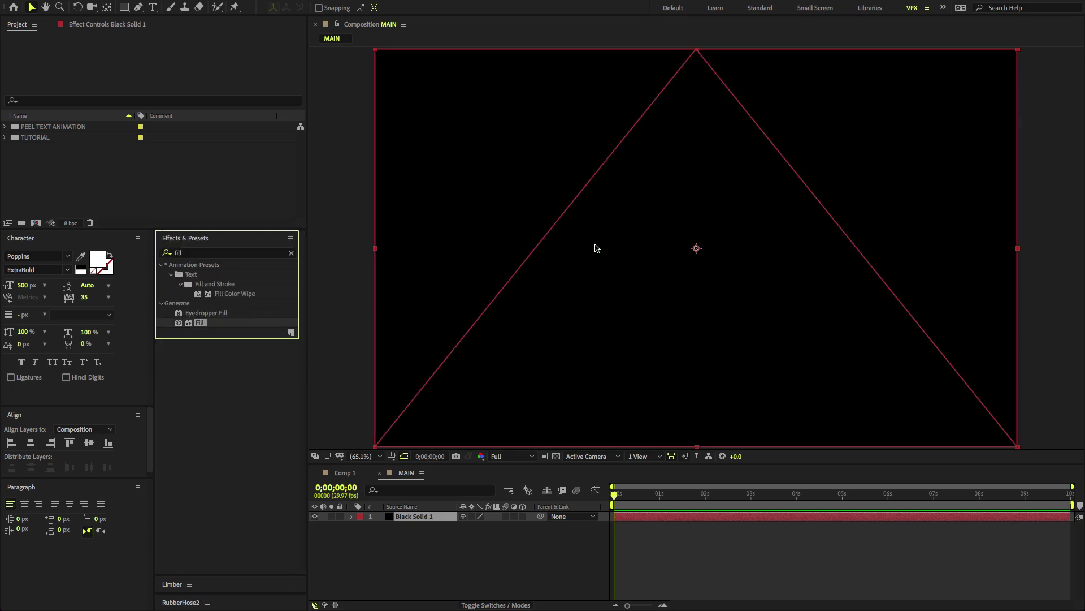
drag(200, 325, 596, 248)
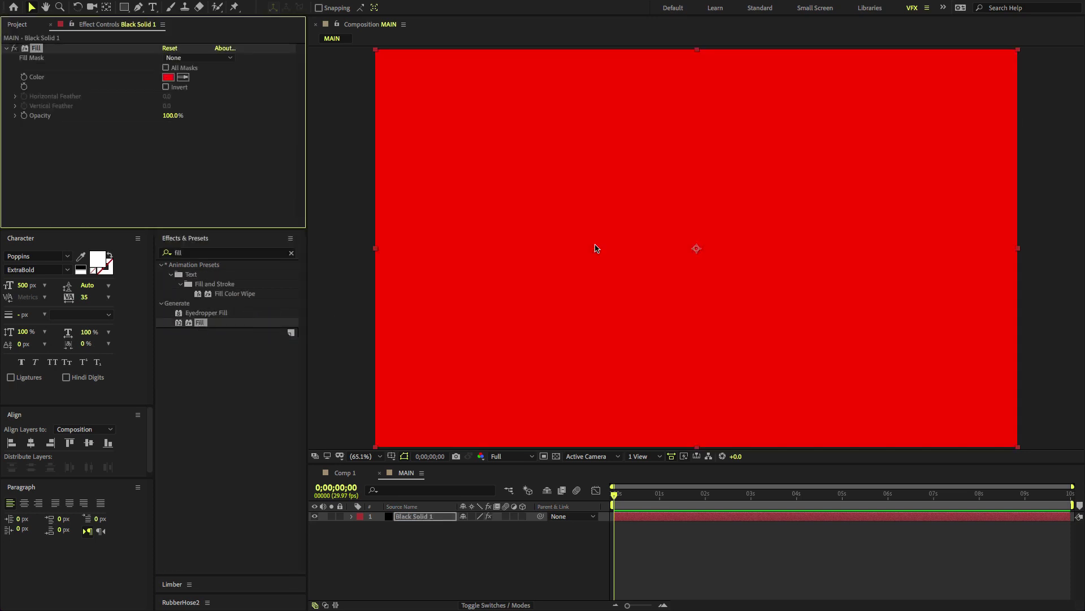
click(168, 78)
click(194, 358)
drag(193, 358, 195, 361)
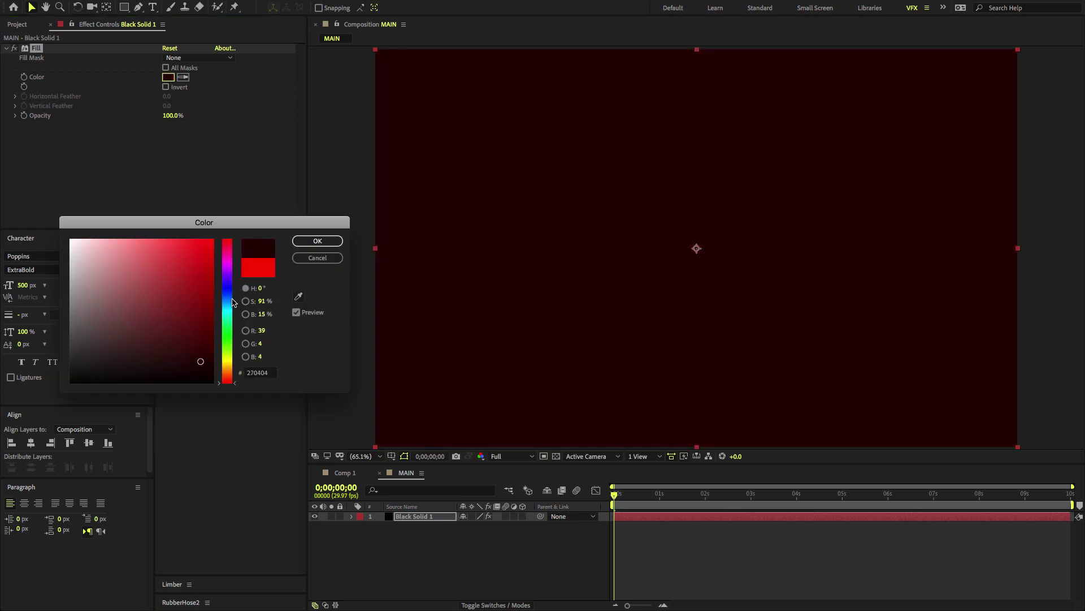
click(231, 302)
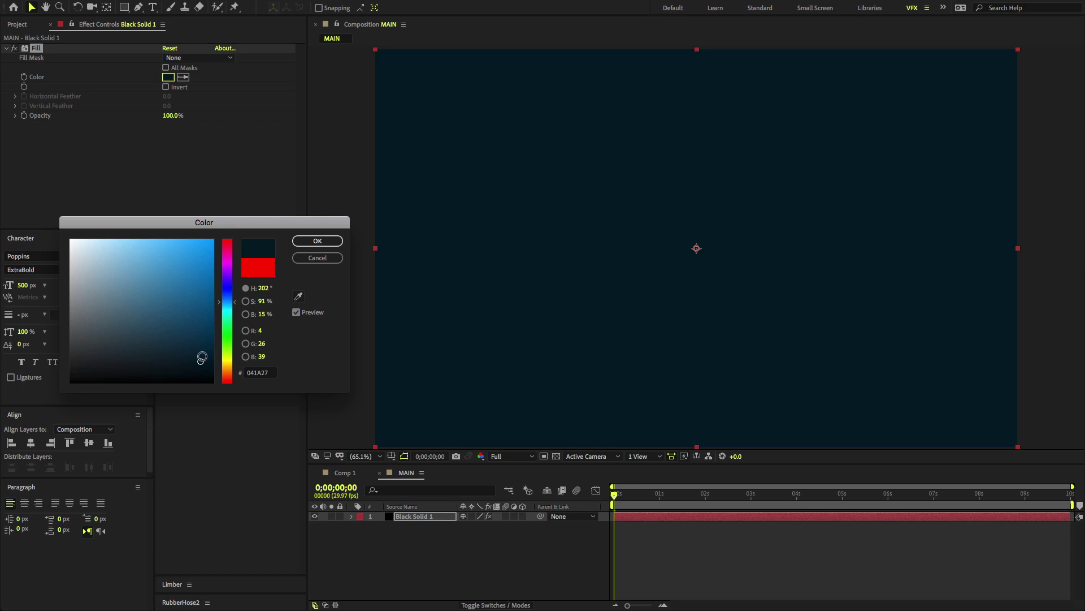
drag(200, 361, 199, 364)
drag(228, 302, 228, 302)
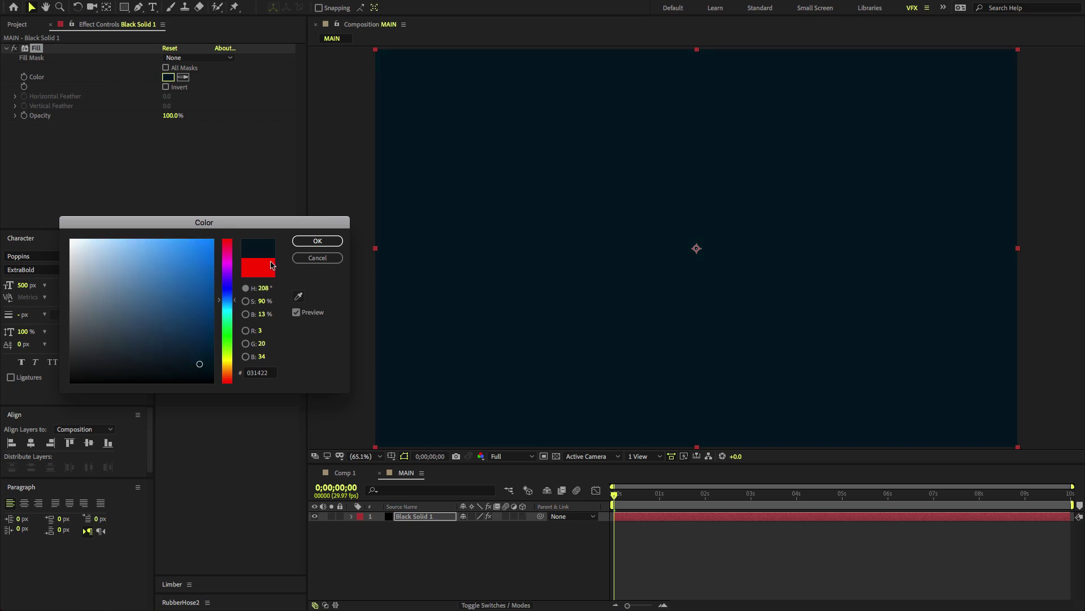
click(325, 245)
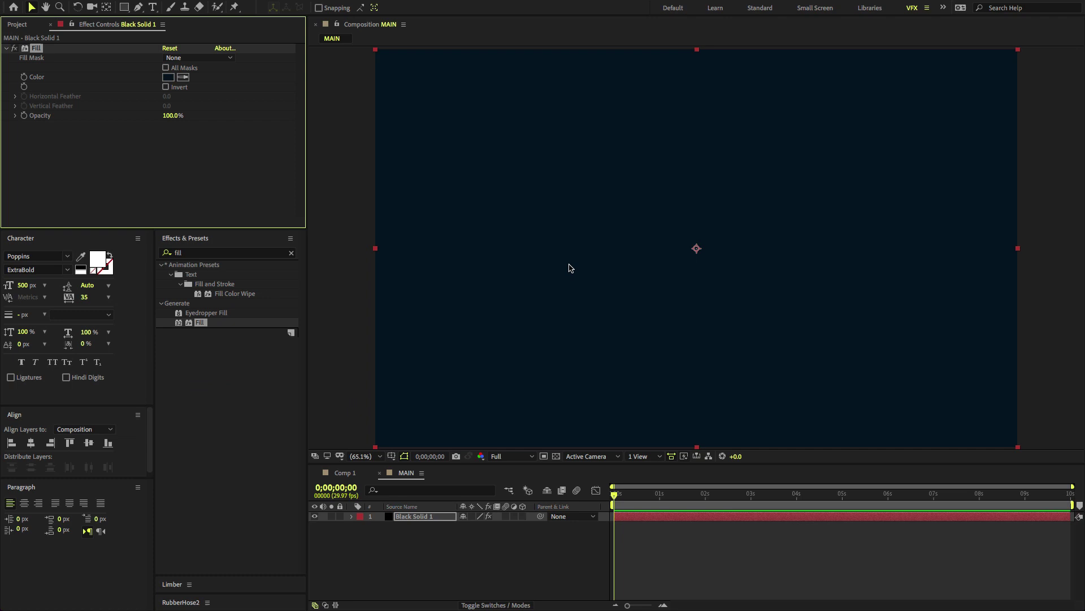
click(456, 555)
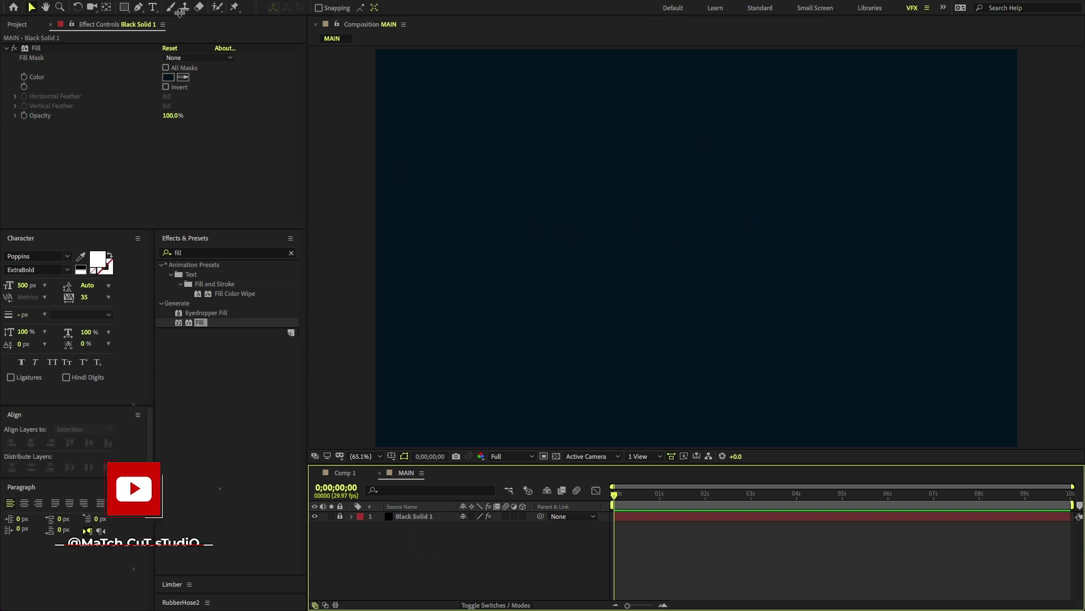
Create a new text layer reading PEEL in the composition.
click(153, 8)
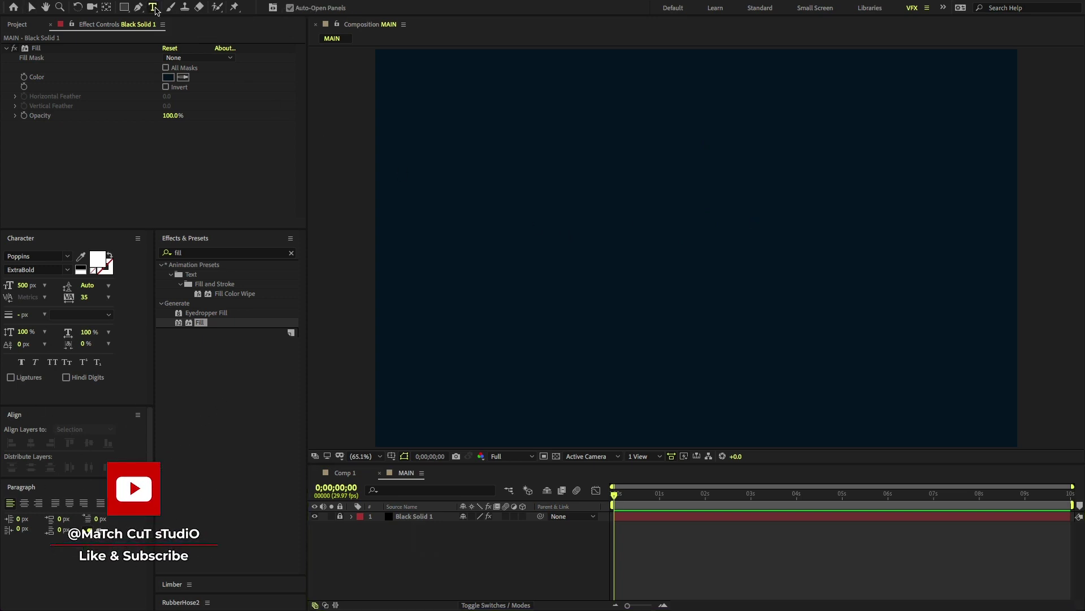
click(607, 223)
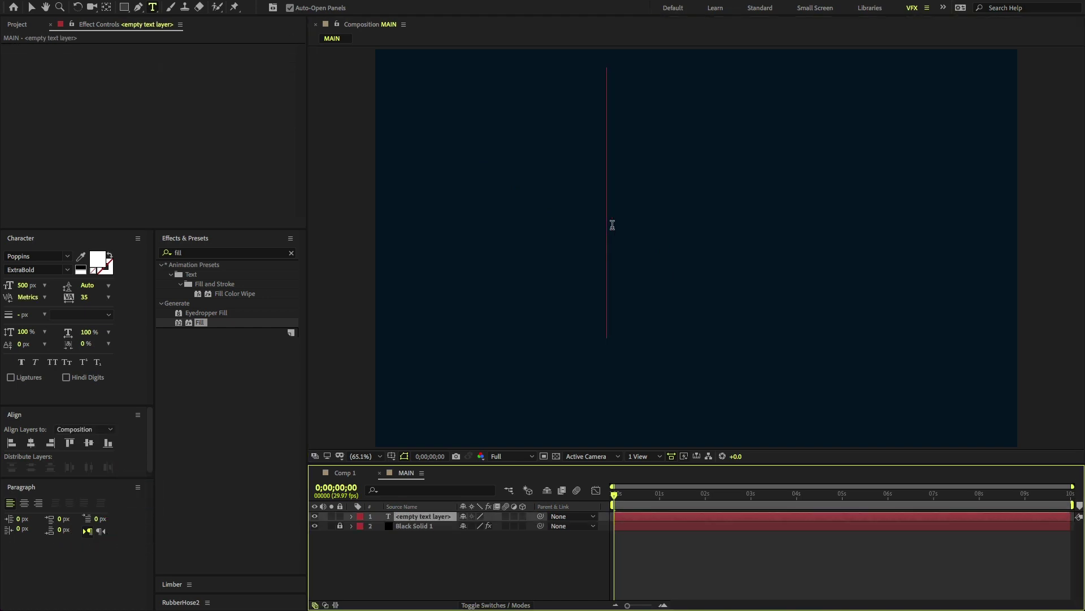
text(PEE)
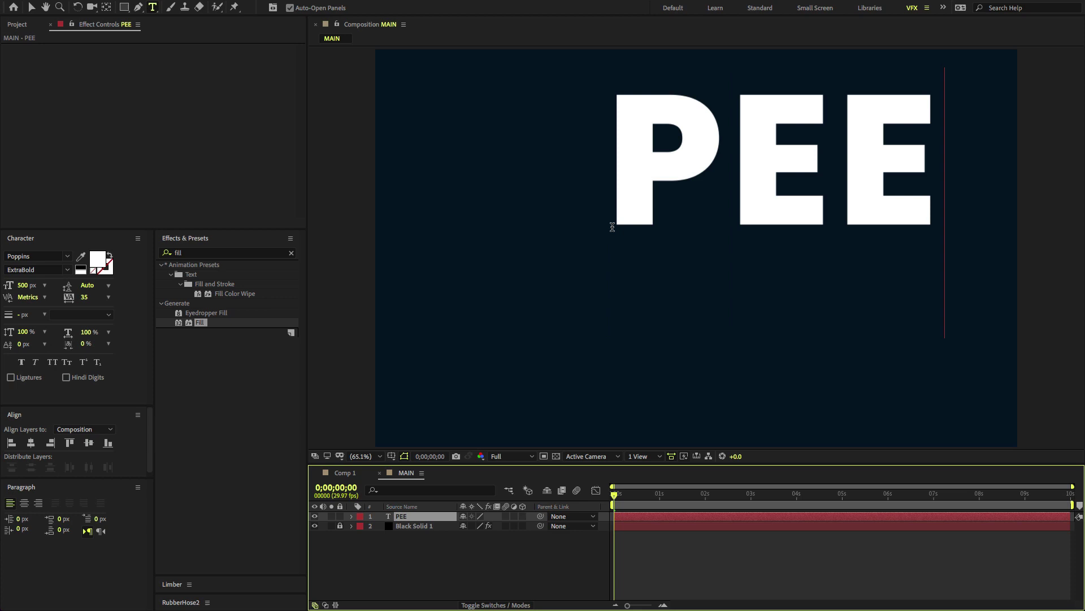
text(L)
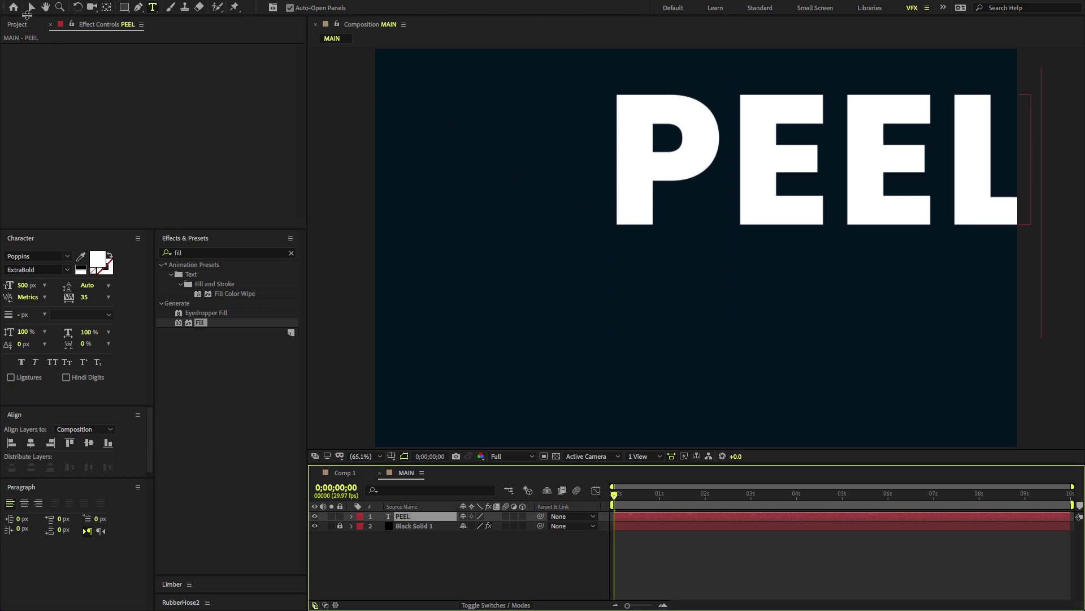
click(30, 7)
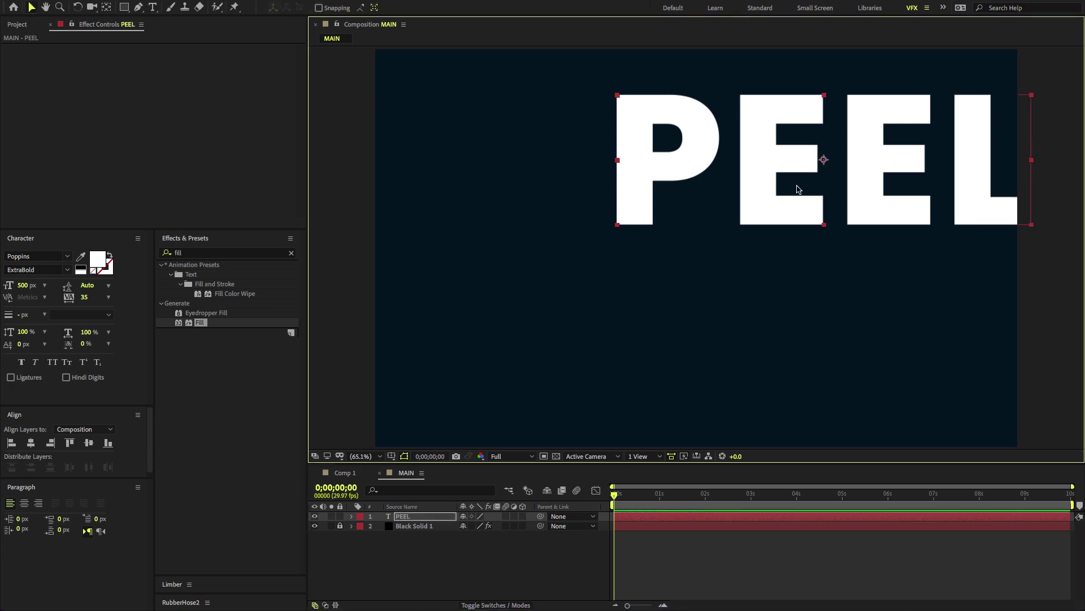
Centre PEEL horizontally and vertically, and set it to Poppins ExtraBold.
click(32, 443)
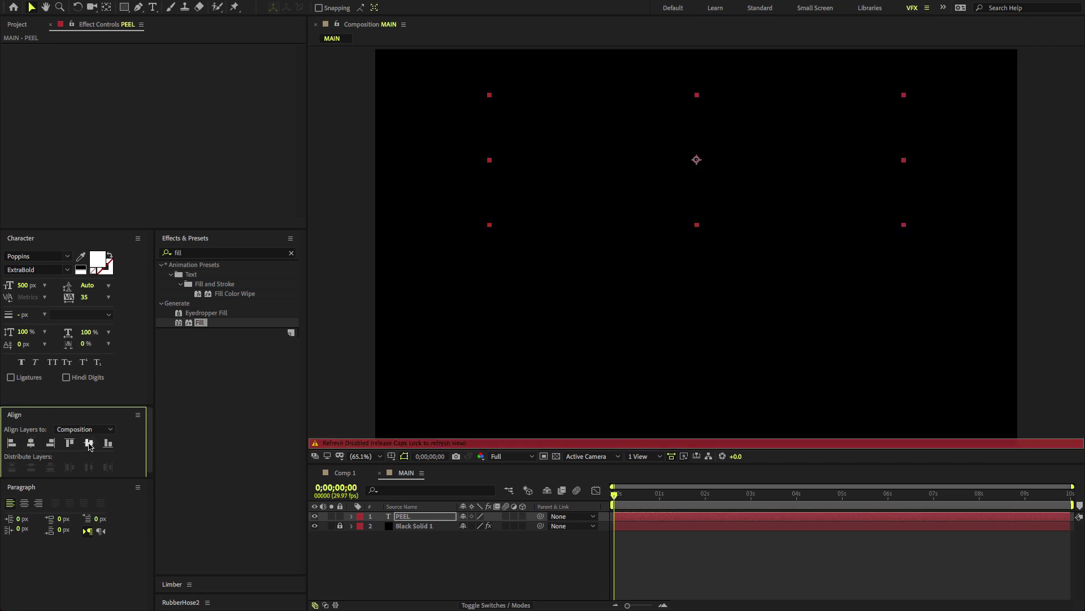
click(90, 443)
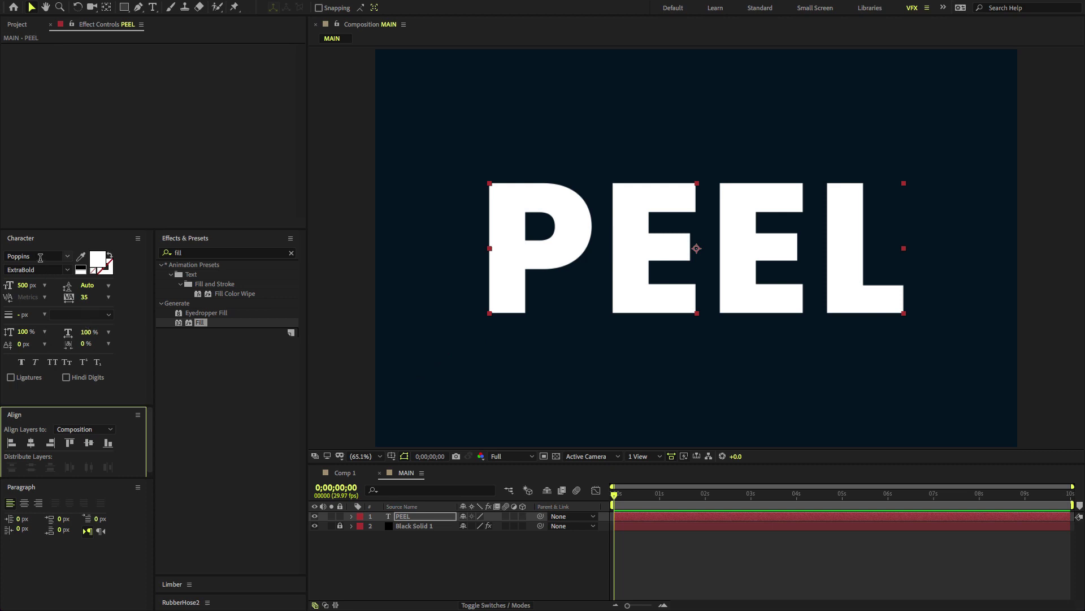
click(67, 270)
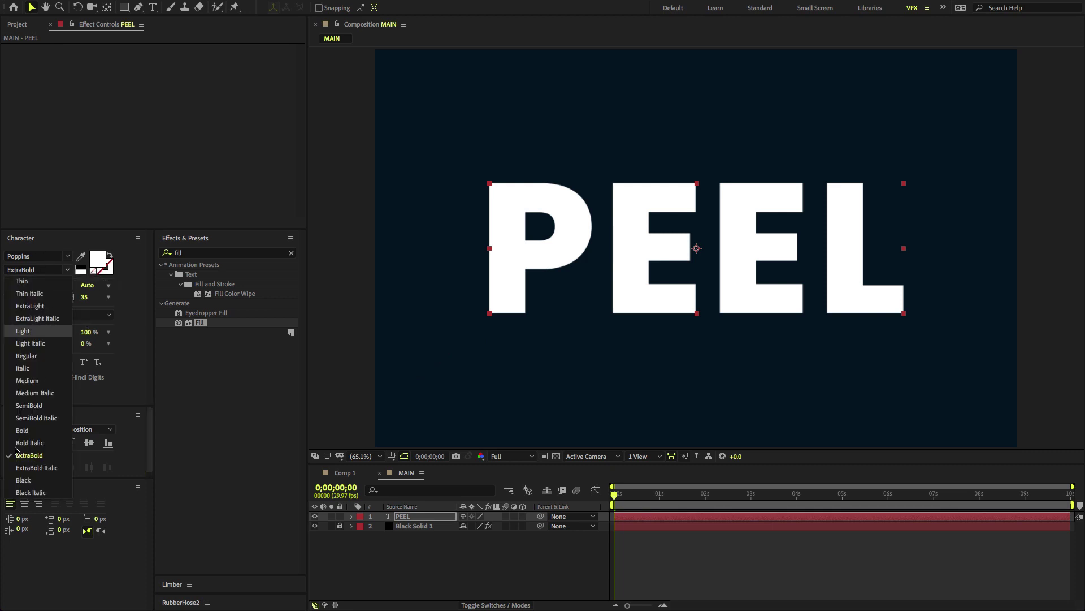
click(20, 457)
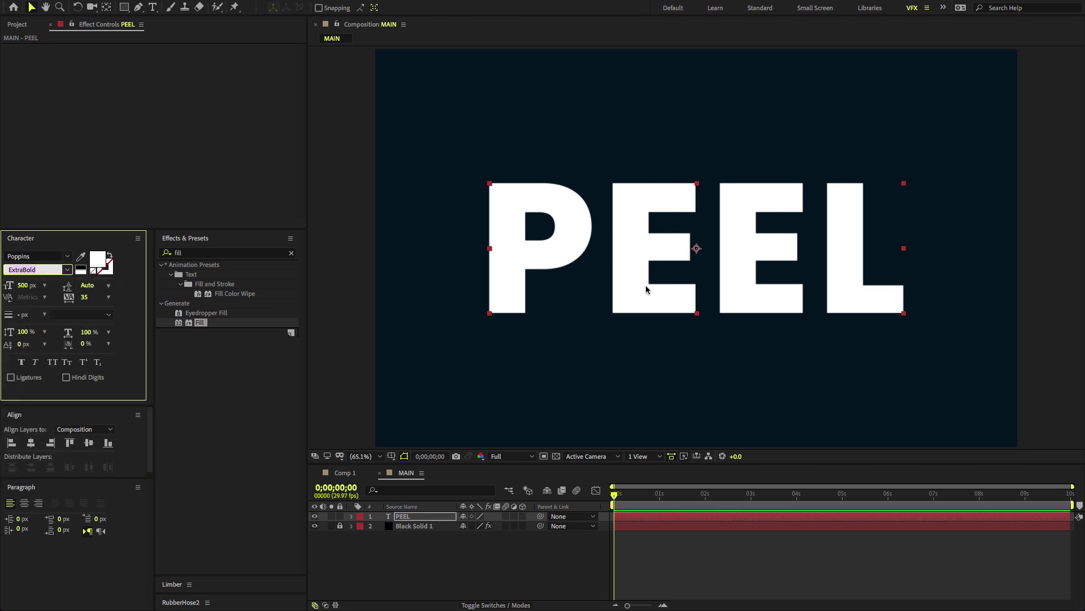
Create shapes from the PEEL text and duplicate the outlines layer.
click(423, 520)
right_click(416, 516)
mouse_move(440, 532)
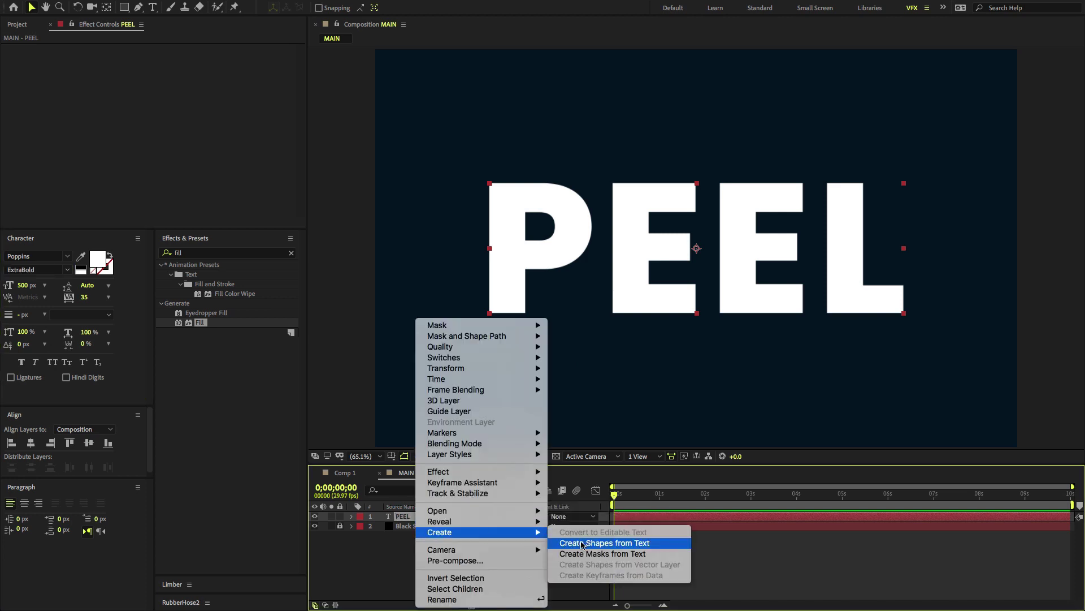
click(583, 544)
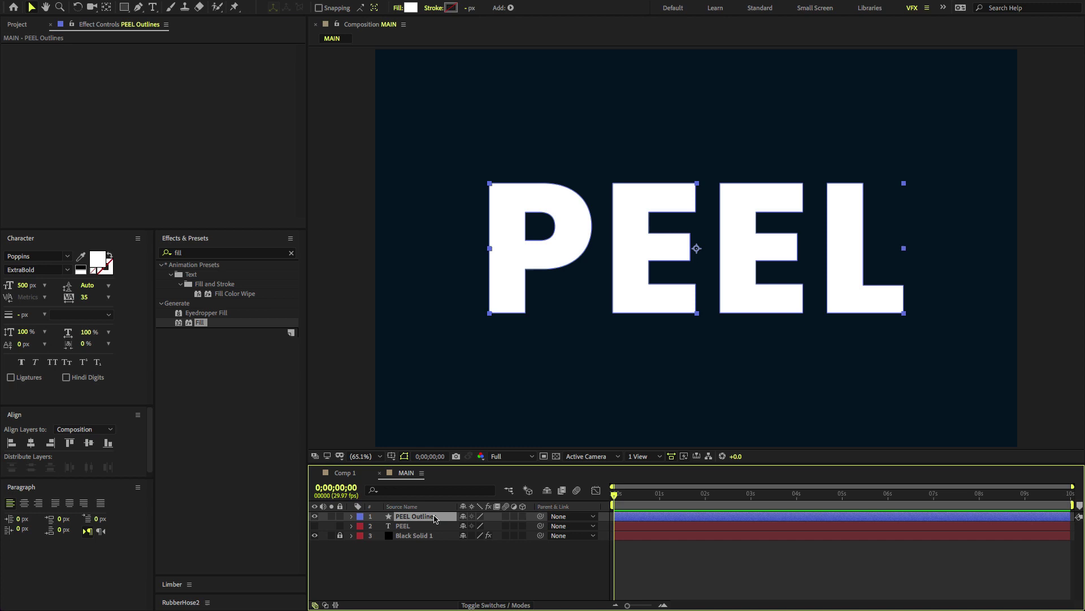
key(ctrl+d)
key(ctrl+d)
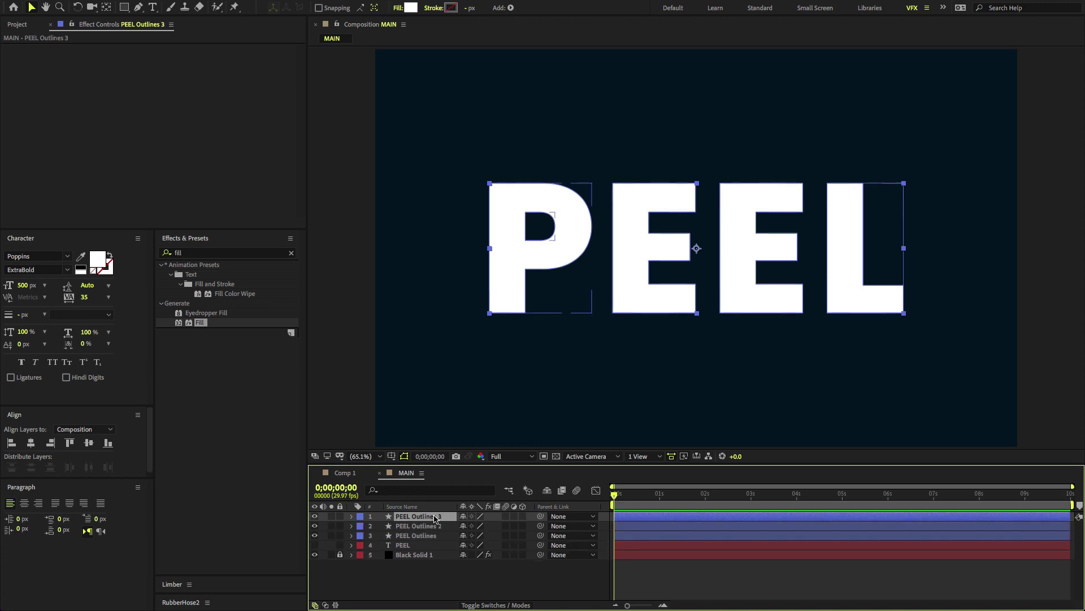
key(ctrl+d)
Rename the outline layers P, E, E and L from bottom to top.
click(433, 545)
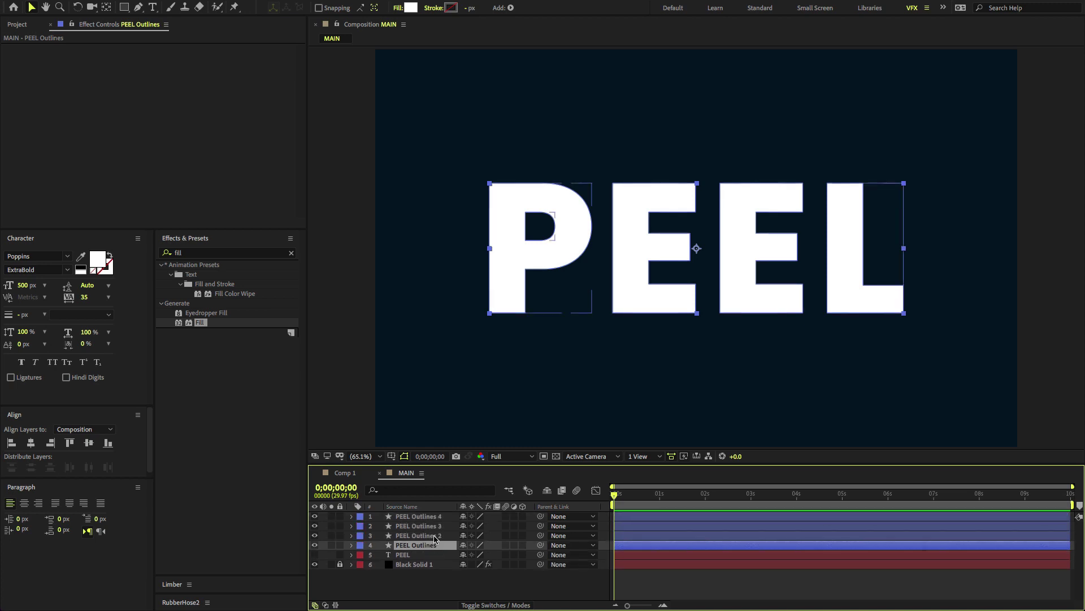
click(434, 526)
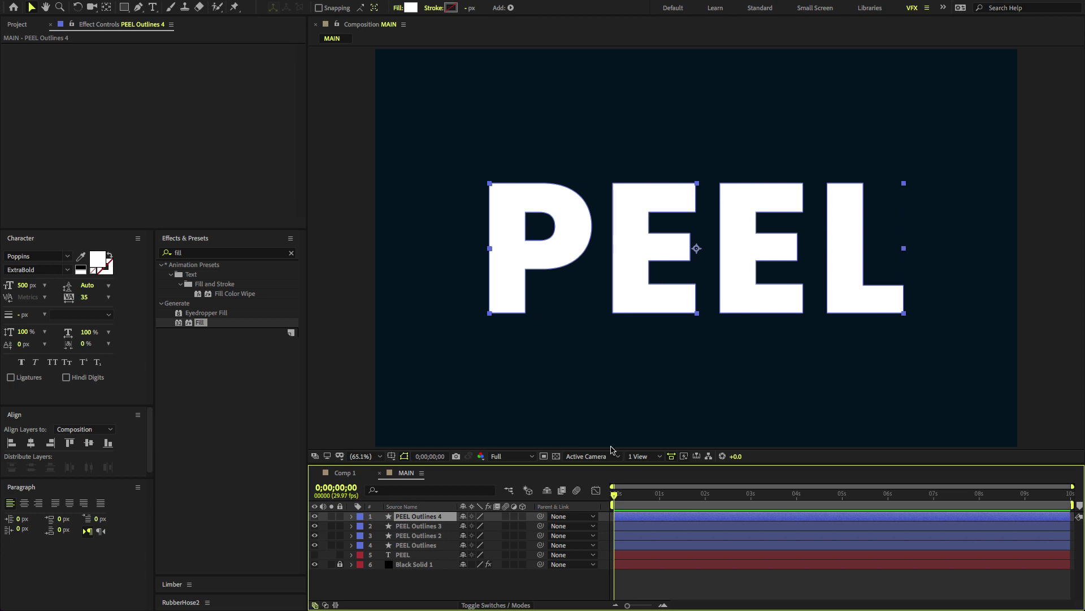
click(398, 547)
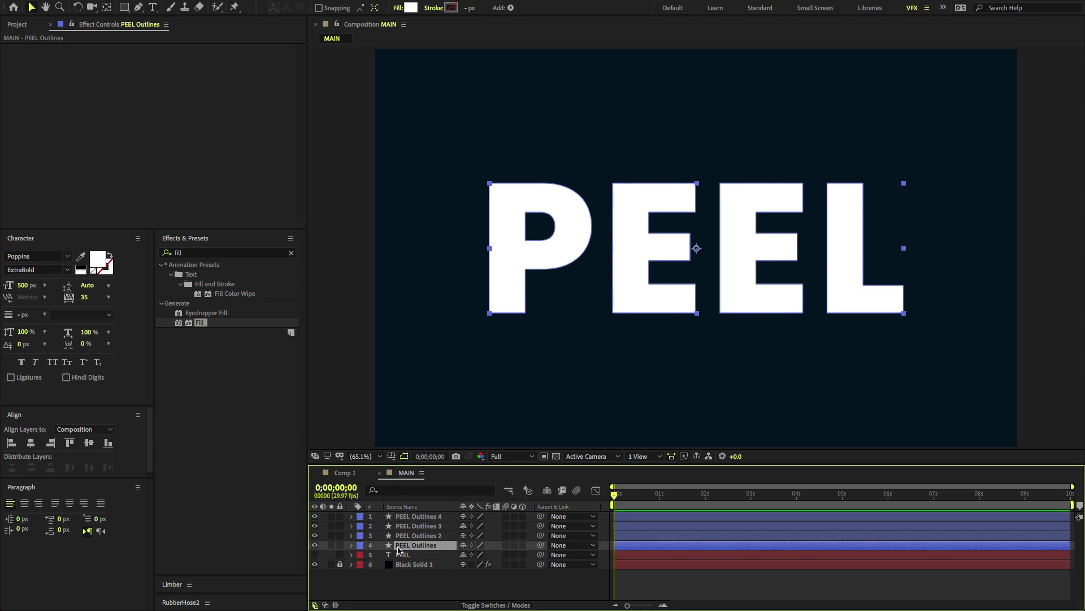
key(Return)
text(P)
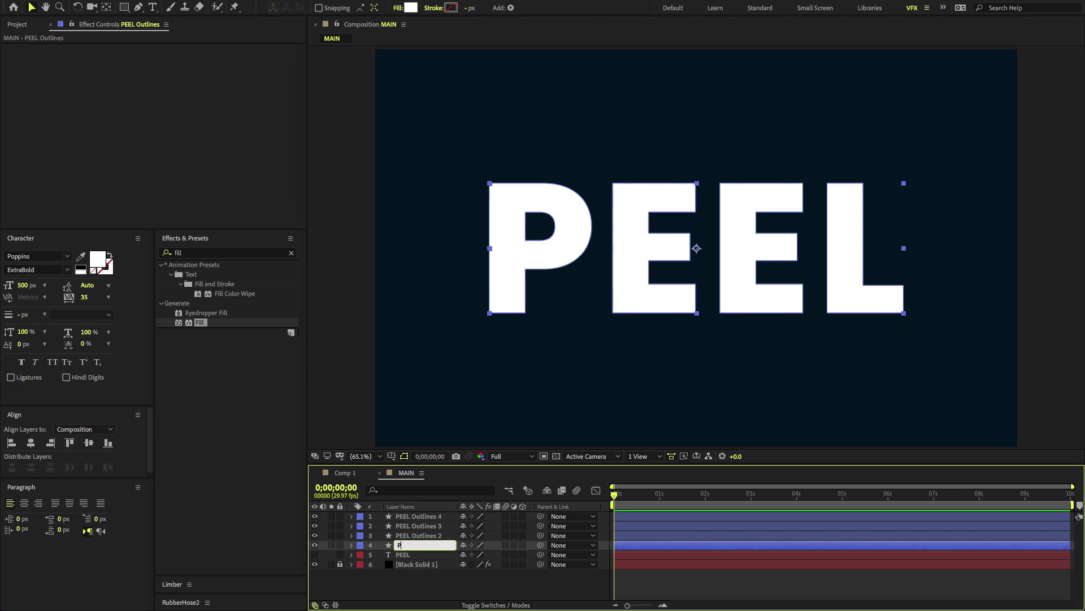
click(407, 537)
key(Return)
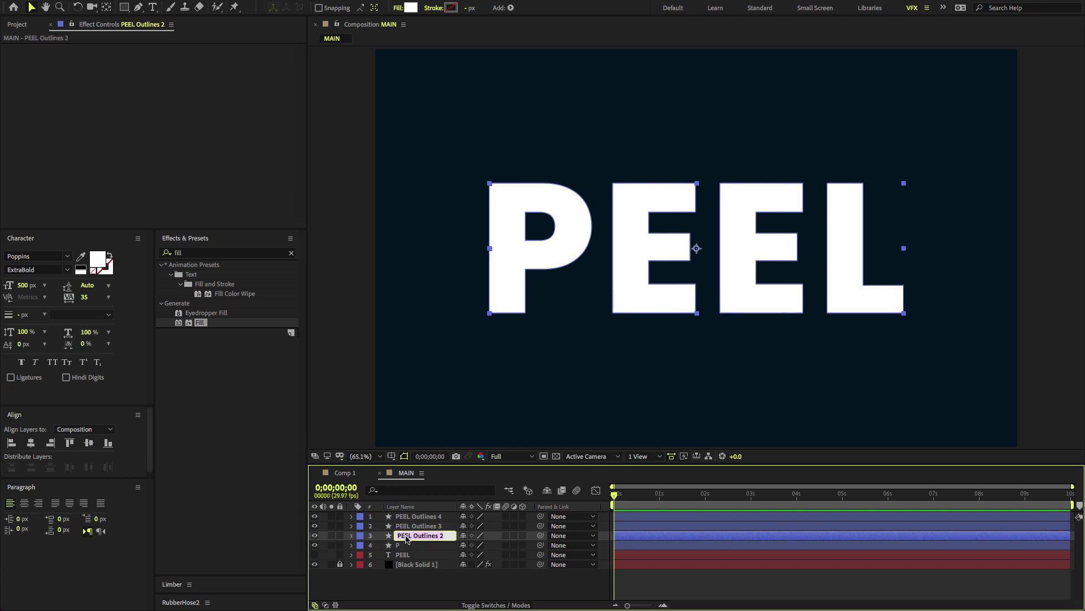
text(E)
click(403, 526)
key(Return)
text(E)
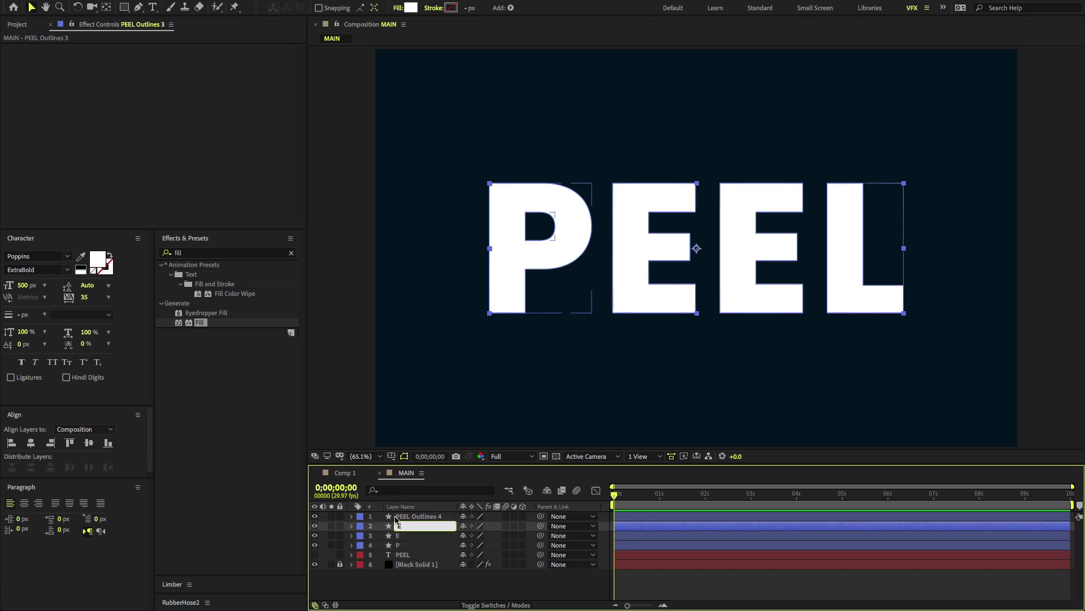
key(Return)
click(416, 517)
key(Return)
text(L)
Finish naming the top layer L and delete every group except P from the P layer.
key(Return)
click(355, 546)
key(Return)
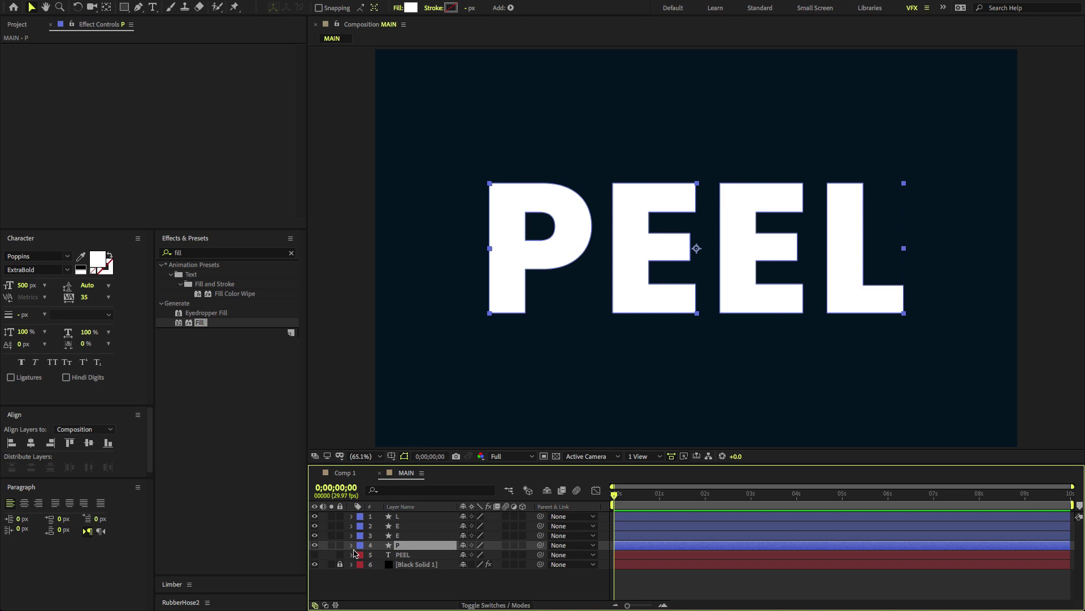
click(351, 545)
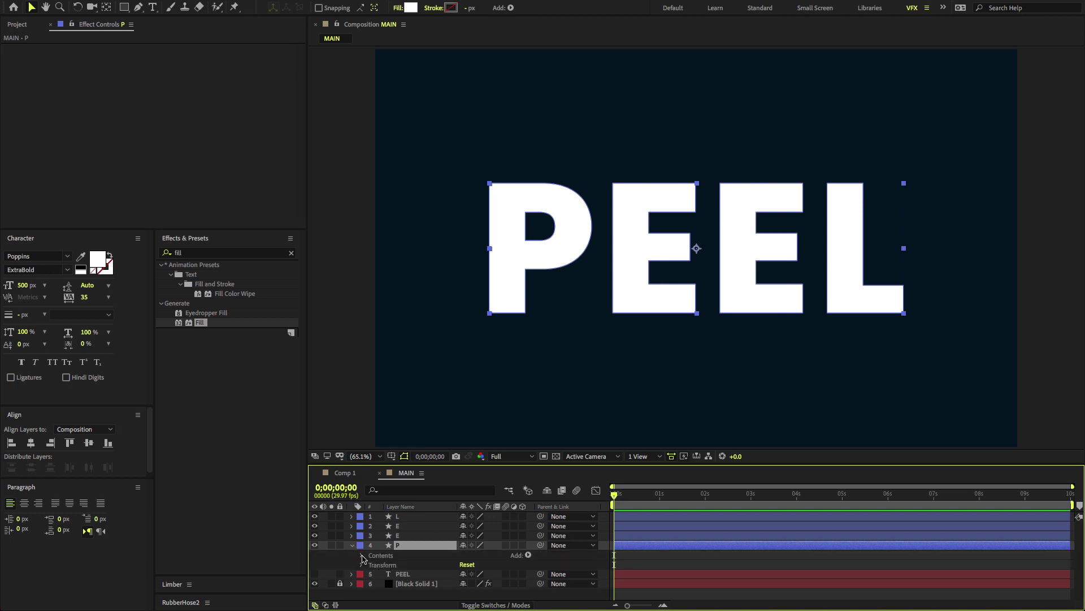
click(363, 556)
click(390, 583)
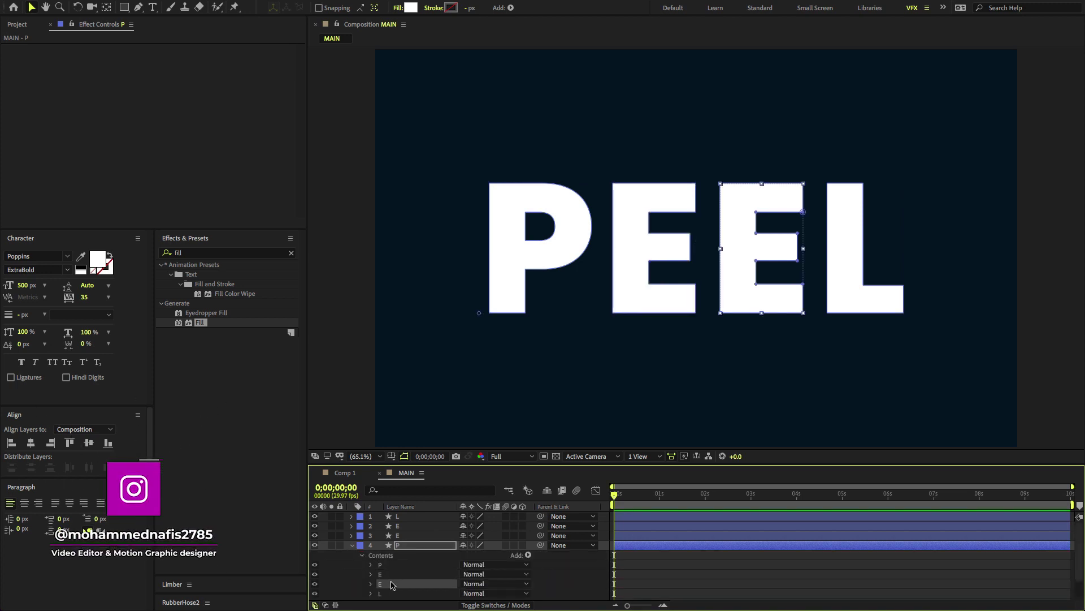
shift+click(394, 593)
key(Delete)
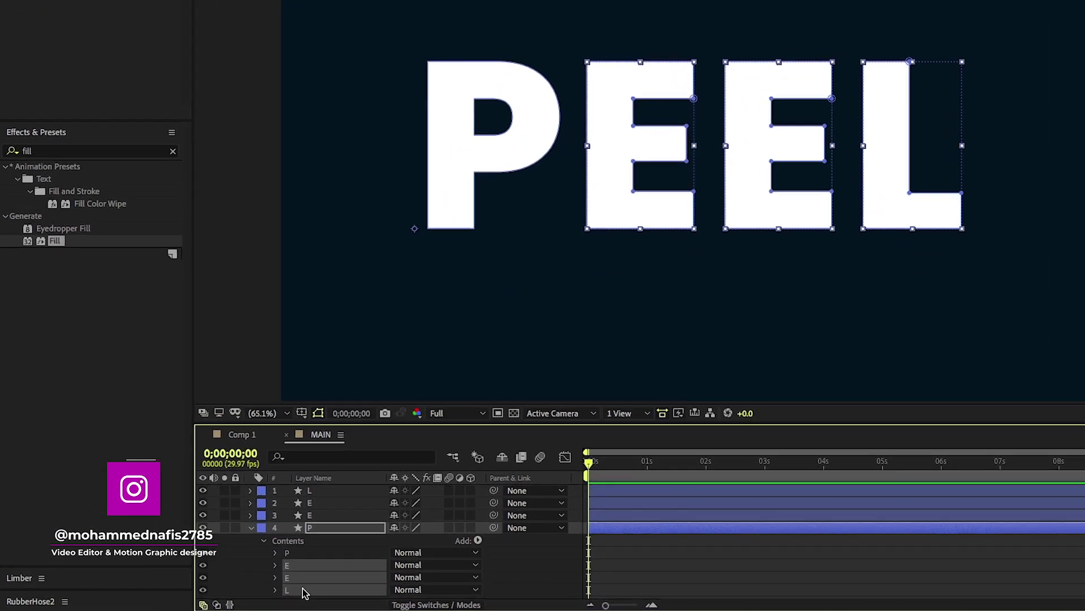
click(141, 508)
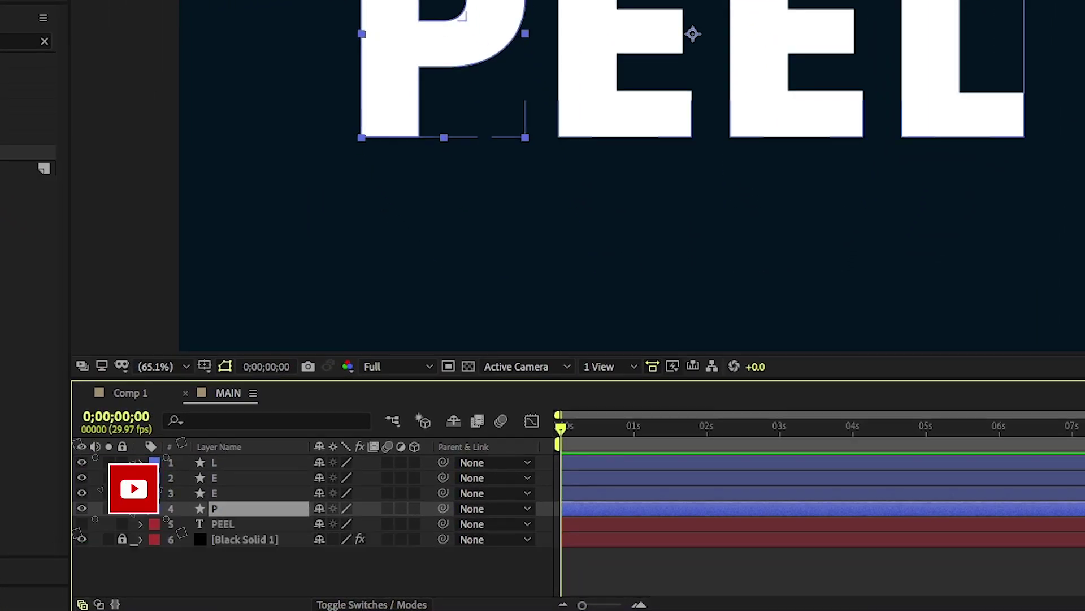
Remove the P, second E and L groups from the first E layer.
key(ctrl+d)
click(155, 509)
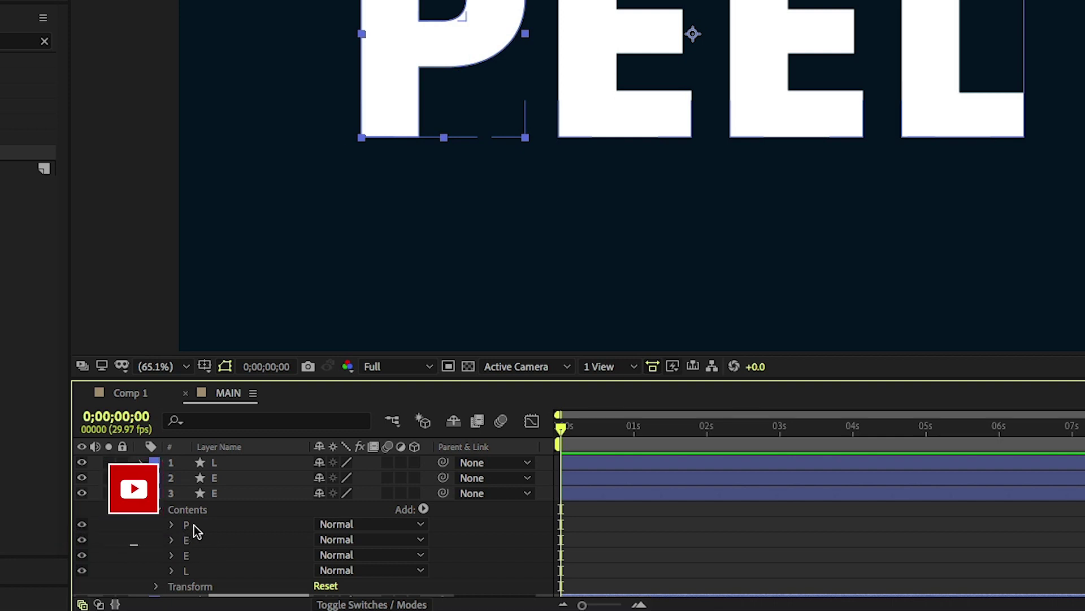
click(195, 525)
ctrl+click(206, 558)
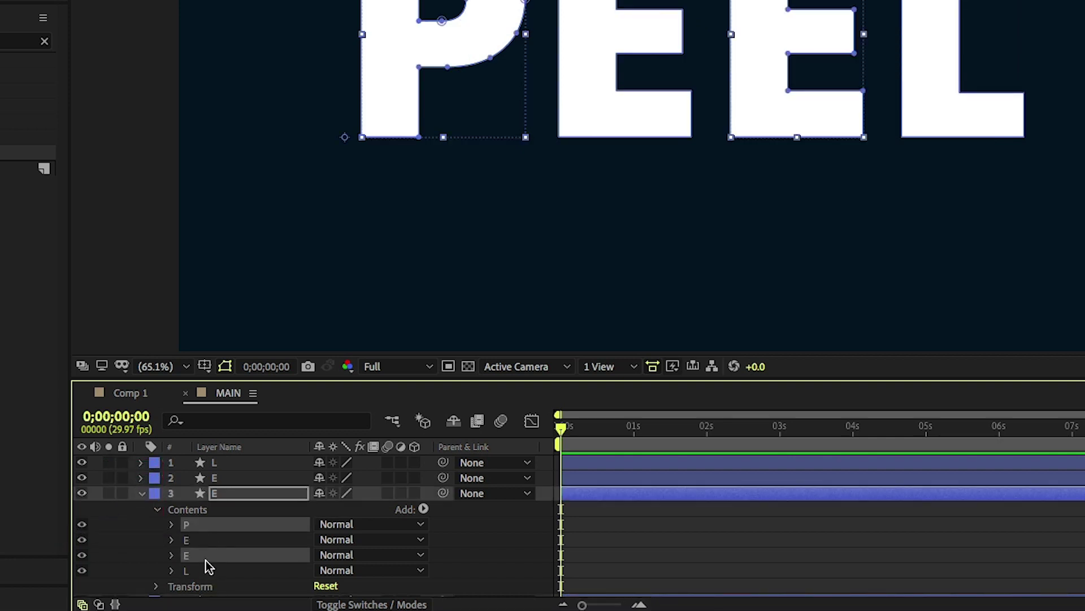
ctrl+click(202, 570)
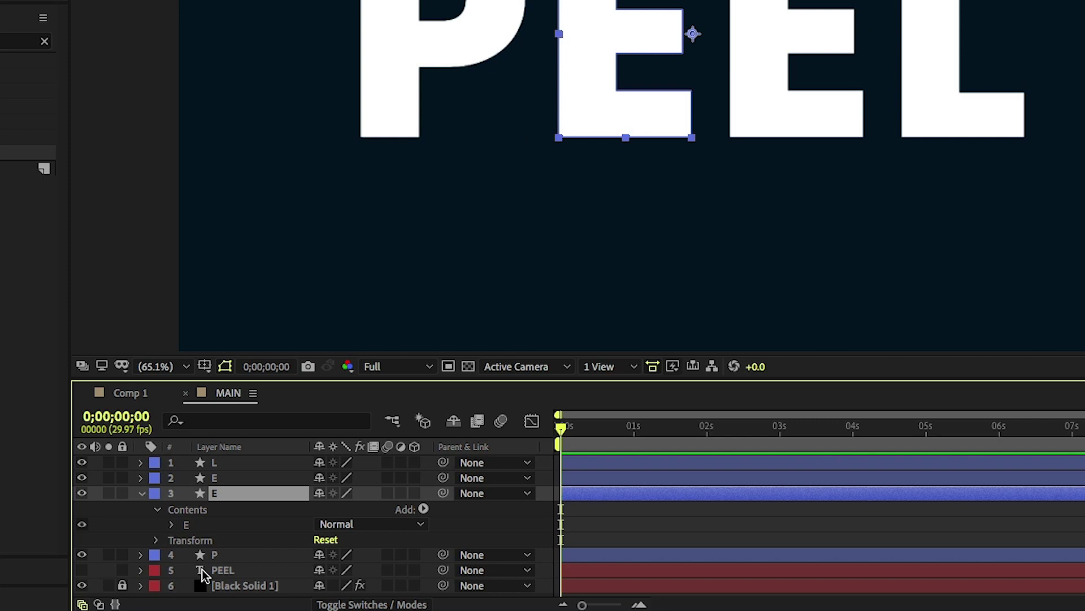
click(142, 493)
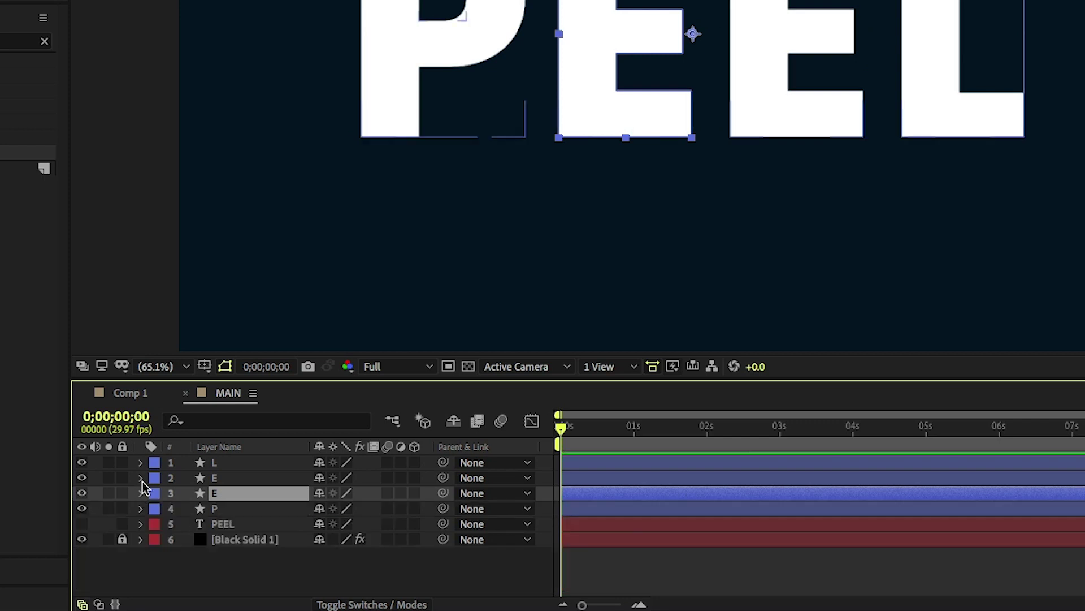
Delete the P, first E and L groups from the second E layer.
click(141, 478)
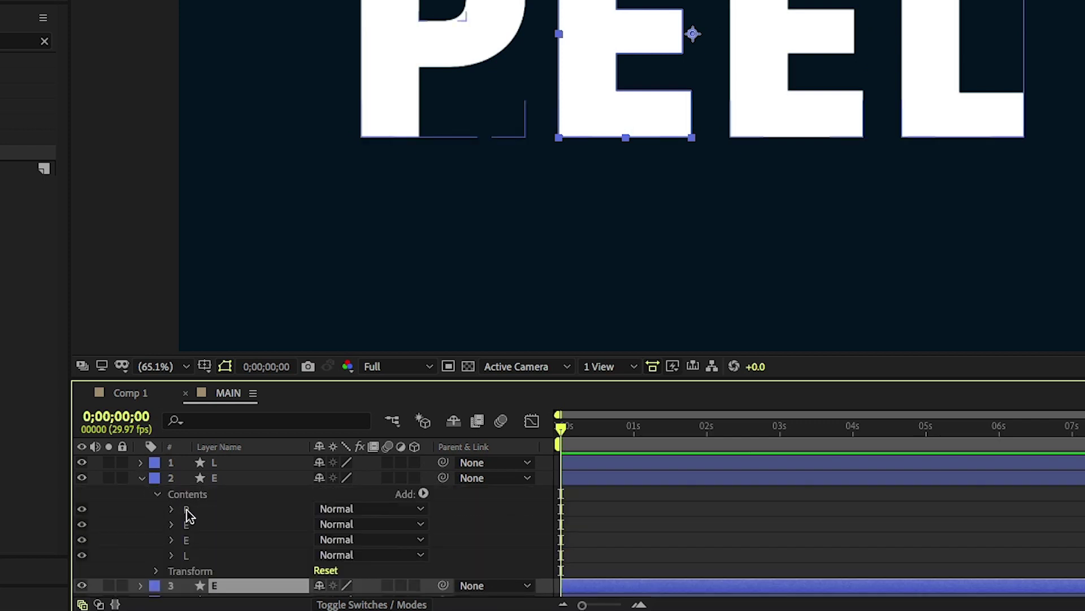
click(187, 509)
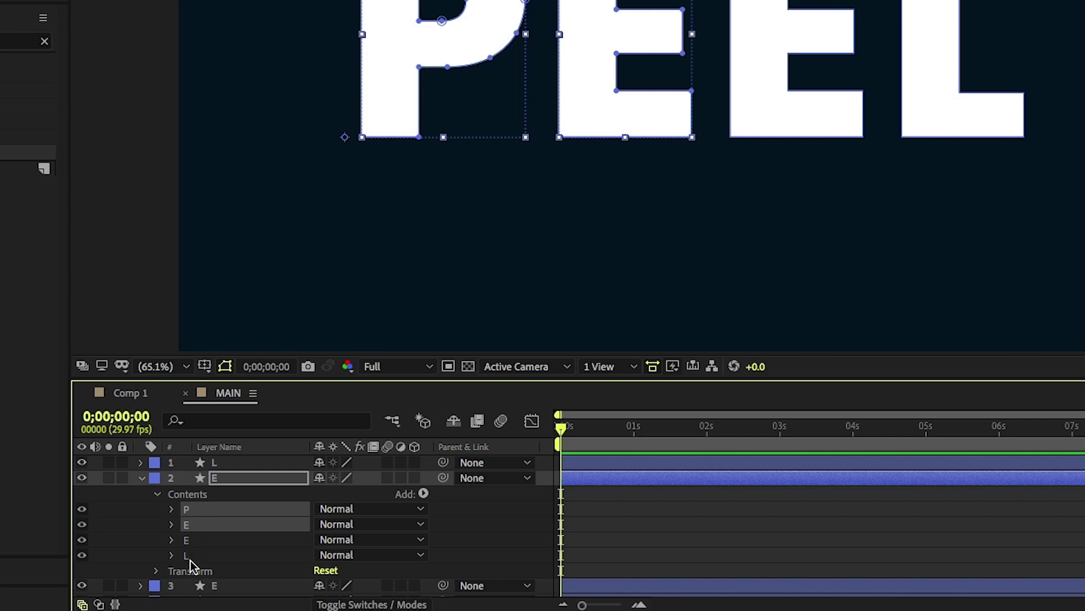
ctrl+click(191, 555)
key(Delete)
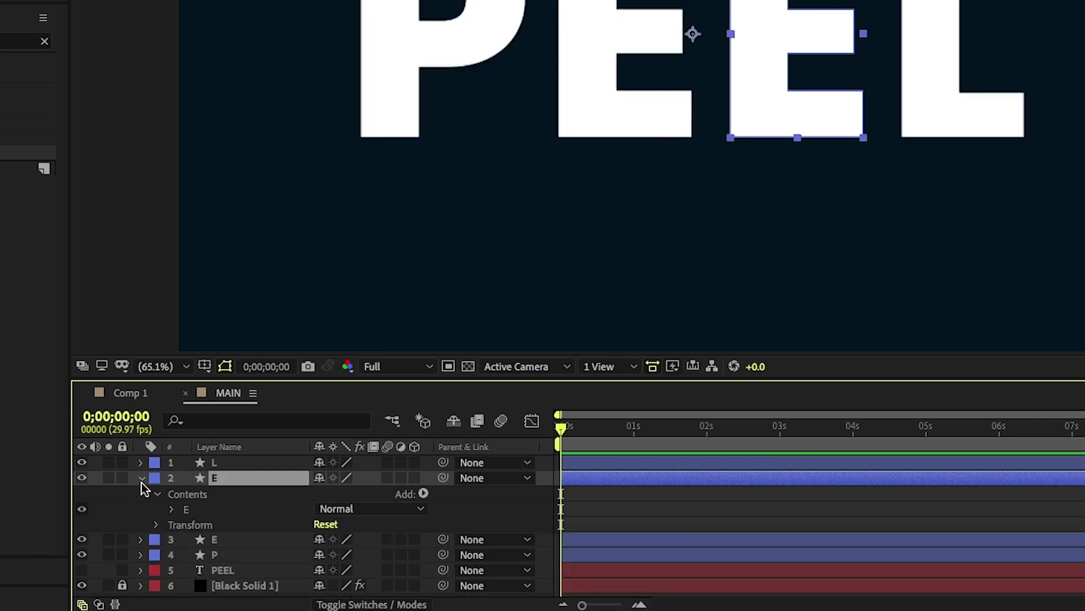
click(141, 478)
Delete the P and both E groups from the L layer.
click(141, 461)
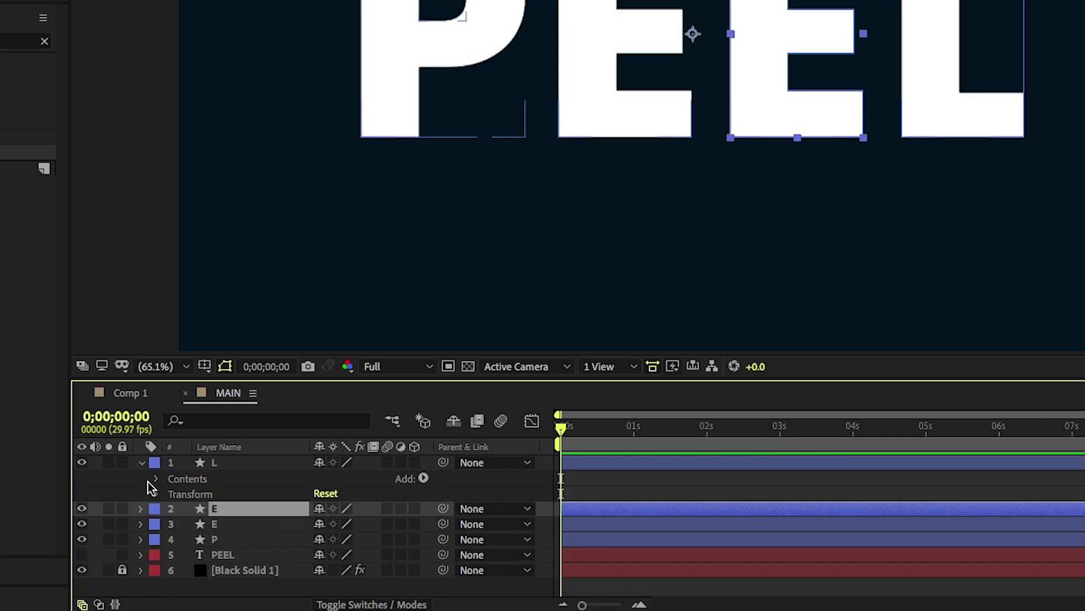
click(155, 479)
click(192, 494)
shift+click(192, 524)
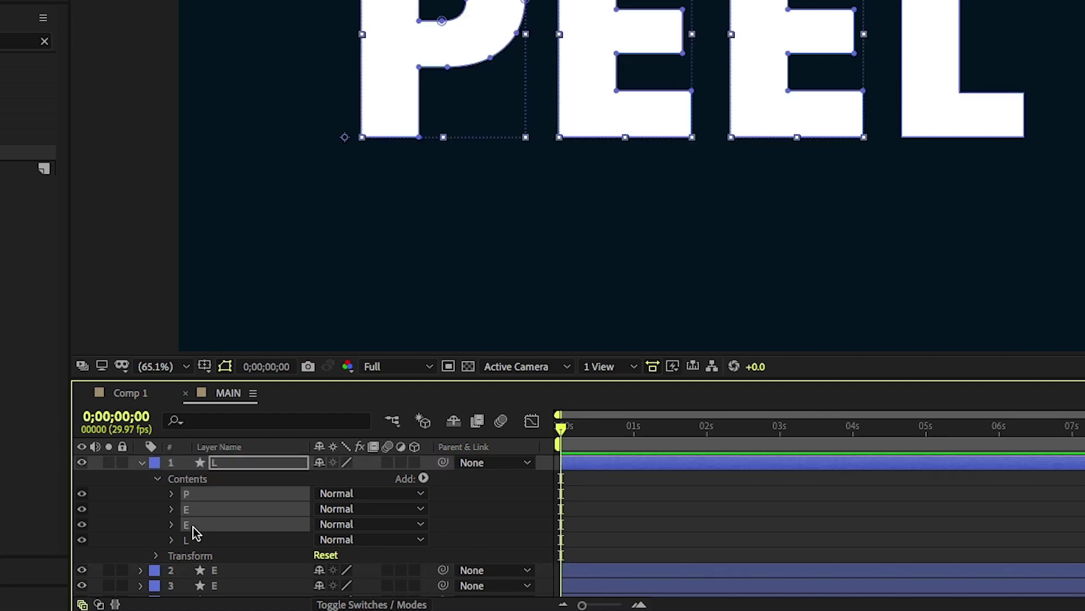
key(Delete)
Centre the anchor points of the P, E, E and L layers with Ctrl+Alt+Home.
click(351, 516)
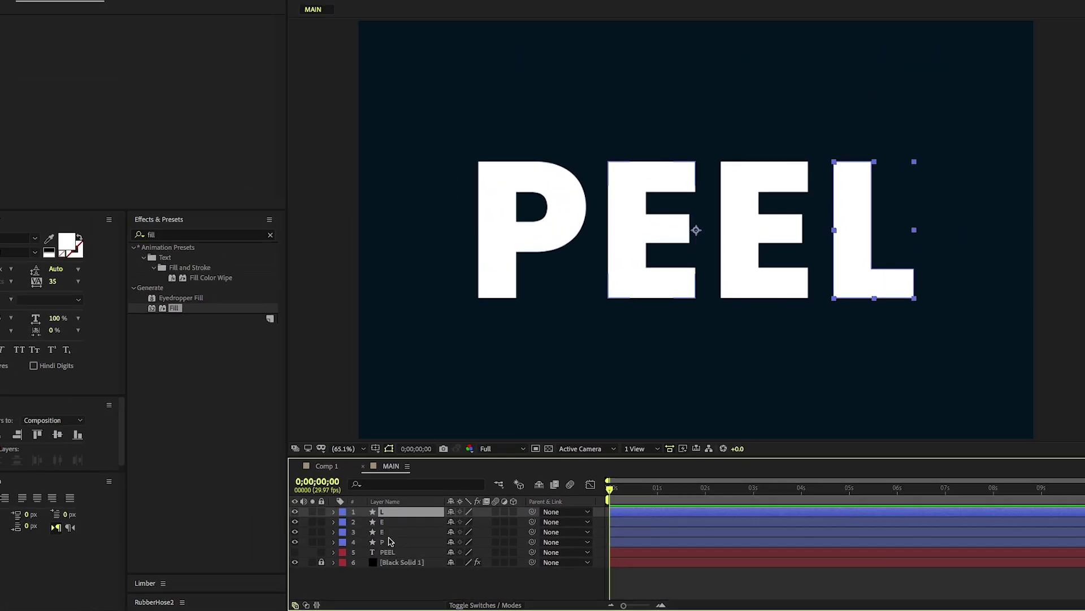
click(370, 546)
click(315, 545)
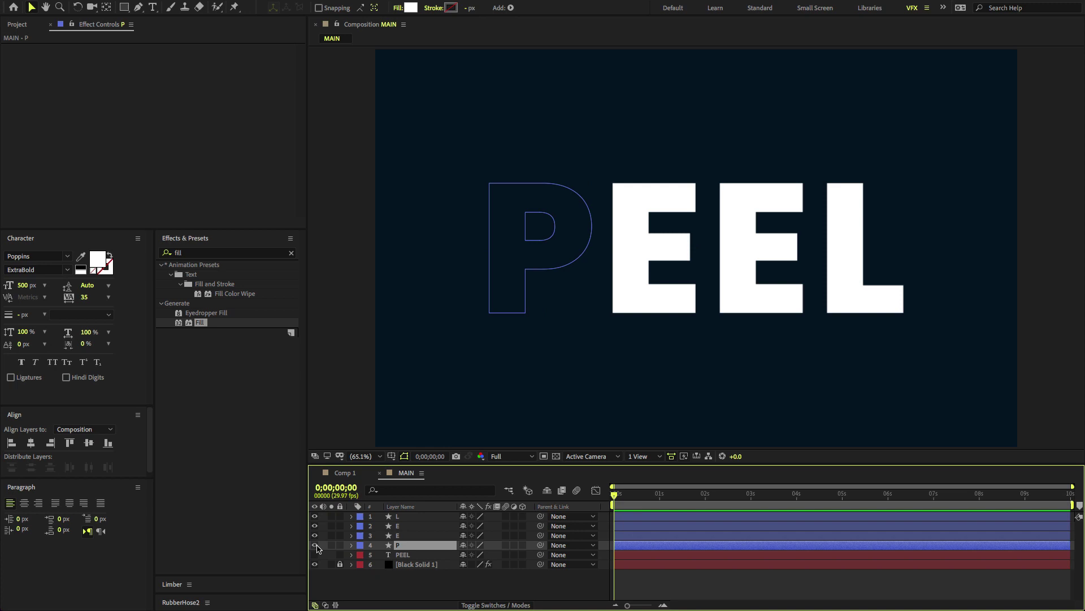
click(315, 535)
click(315, 526)
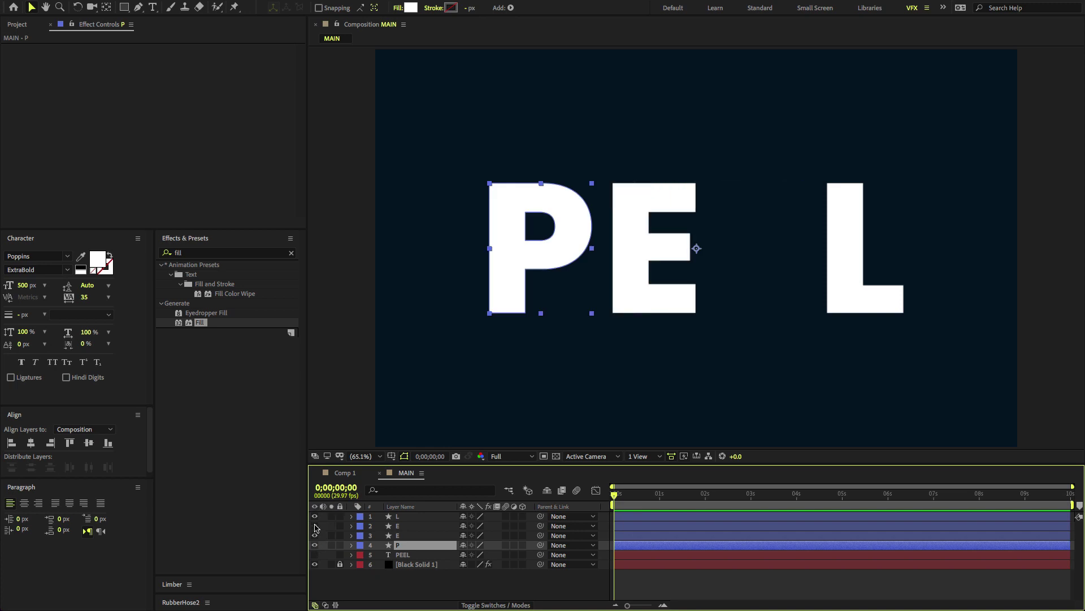
click(315, 516)
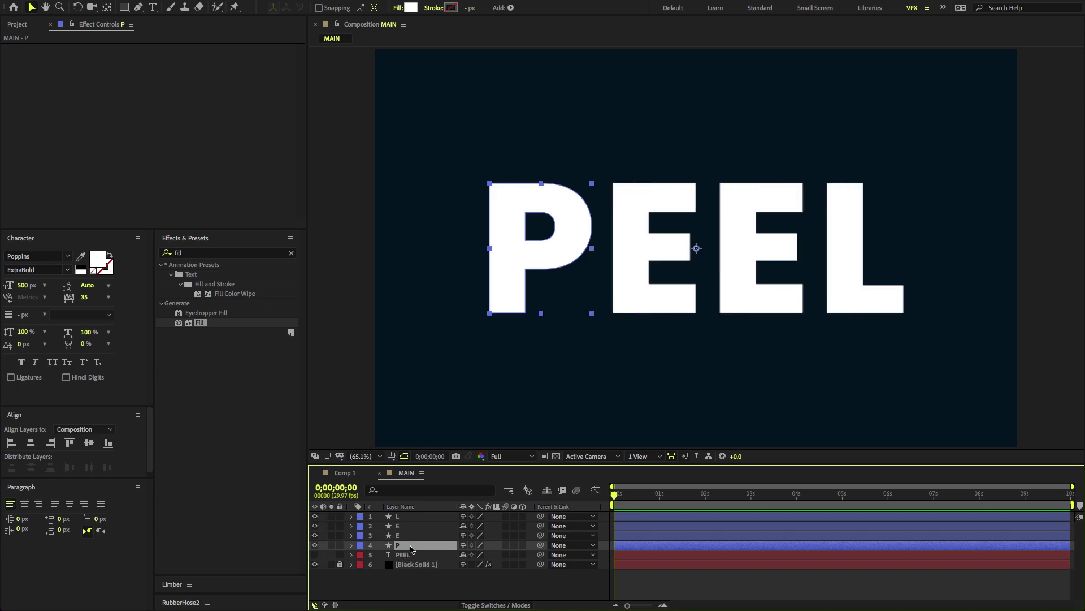
shift+click(419, 520)
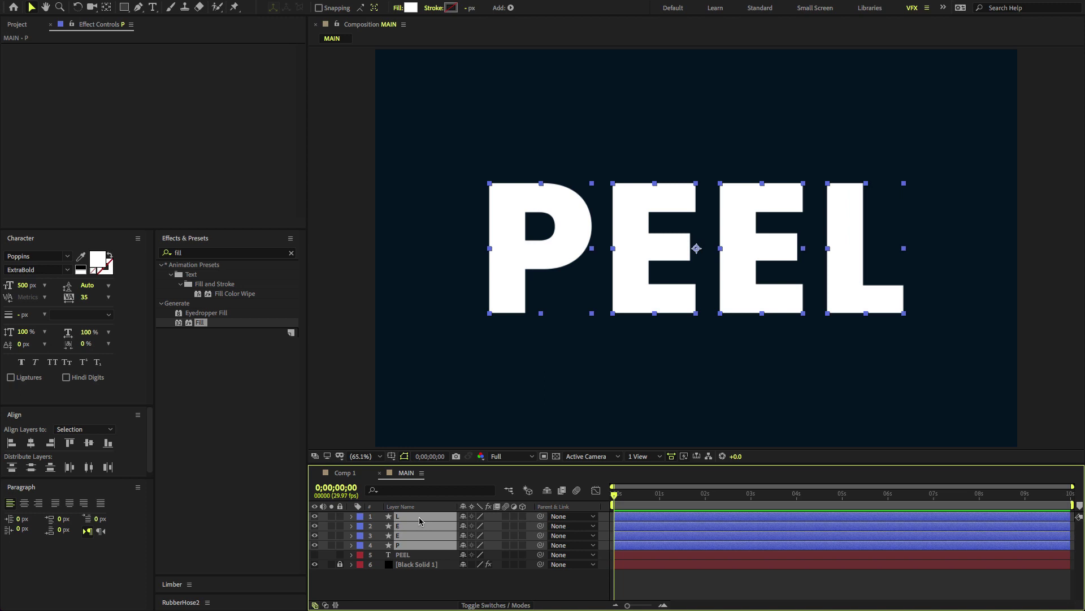
key(ctrl+alt+Home)
click(107, 8)
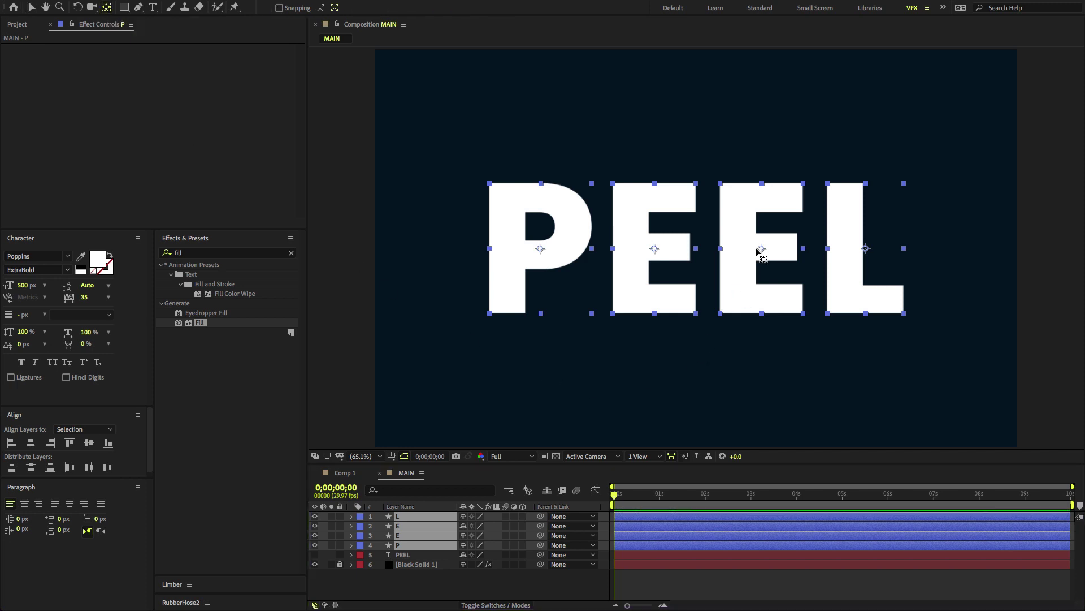
Make the PEEL text layer visible and hide the four letter layers.
click(428, 587)
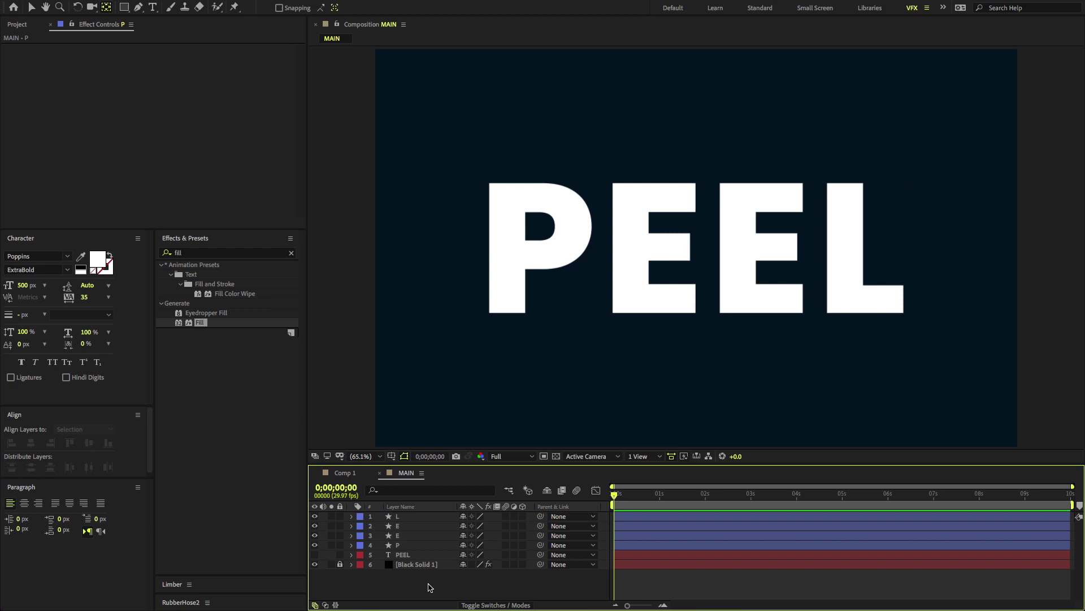
key(v)
click(404, 556)
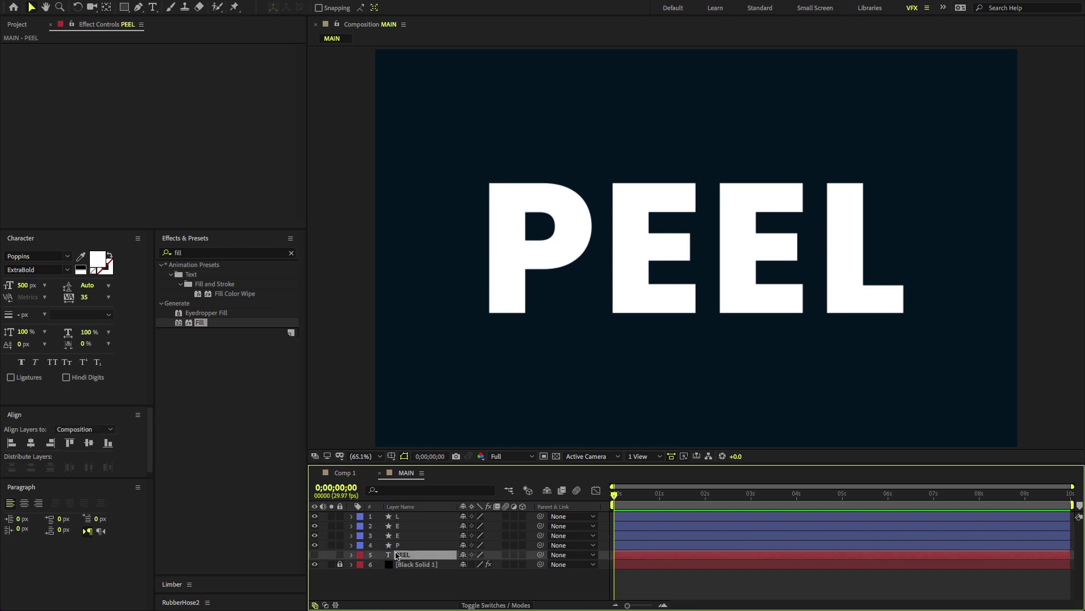
click(315, 555)
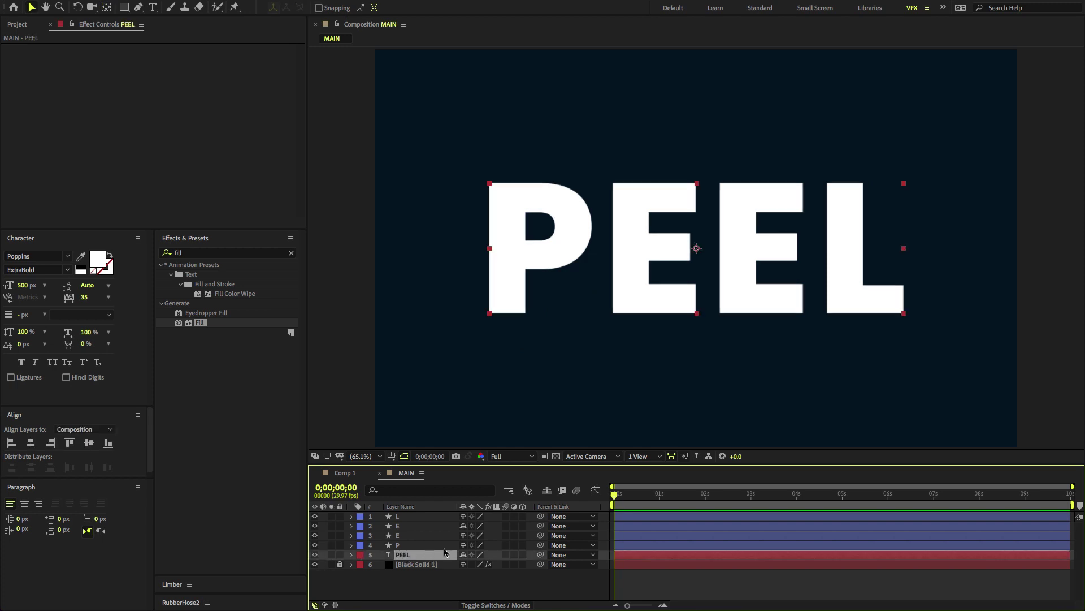
click(434, 545)
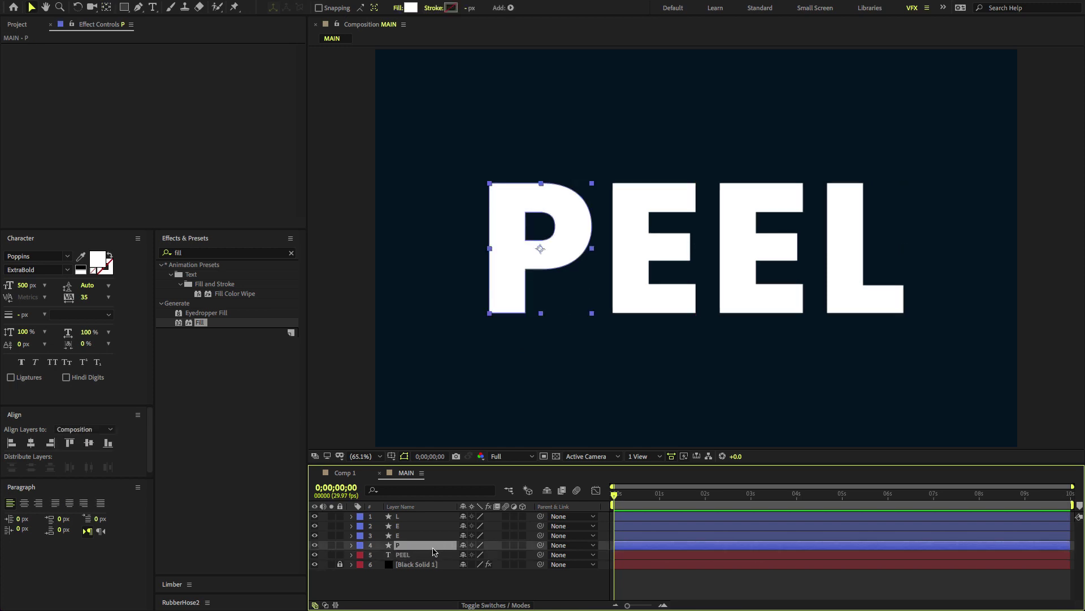
shift+click(420, 517)
click(315, 518)
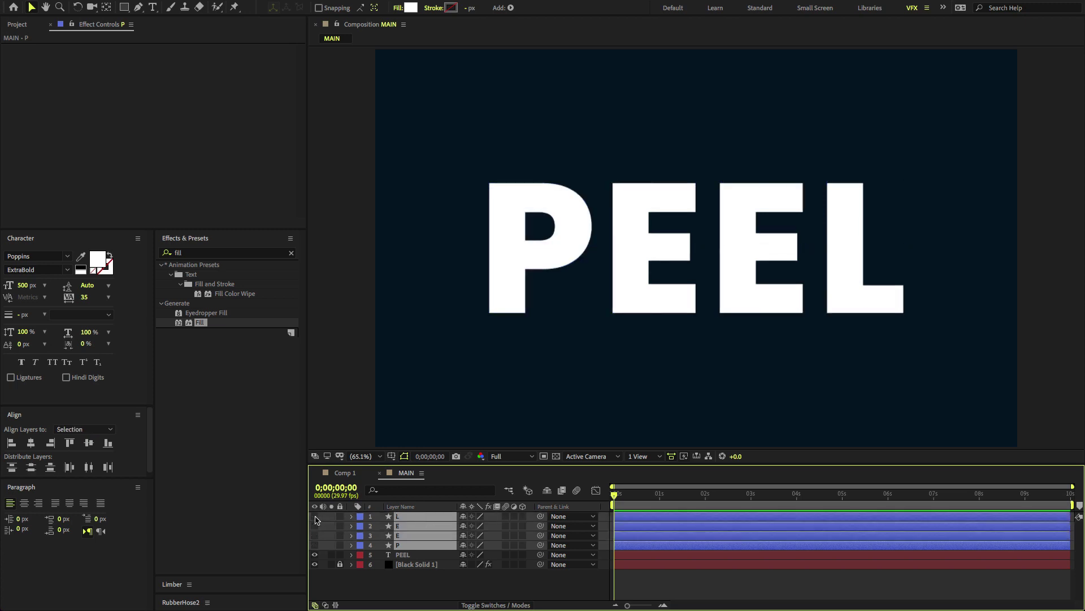
Apply a Fill effect to PEEL and set its colour to hot pink.
click(410, 555)
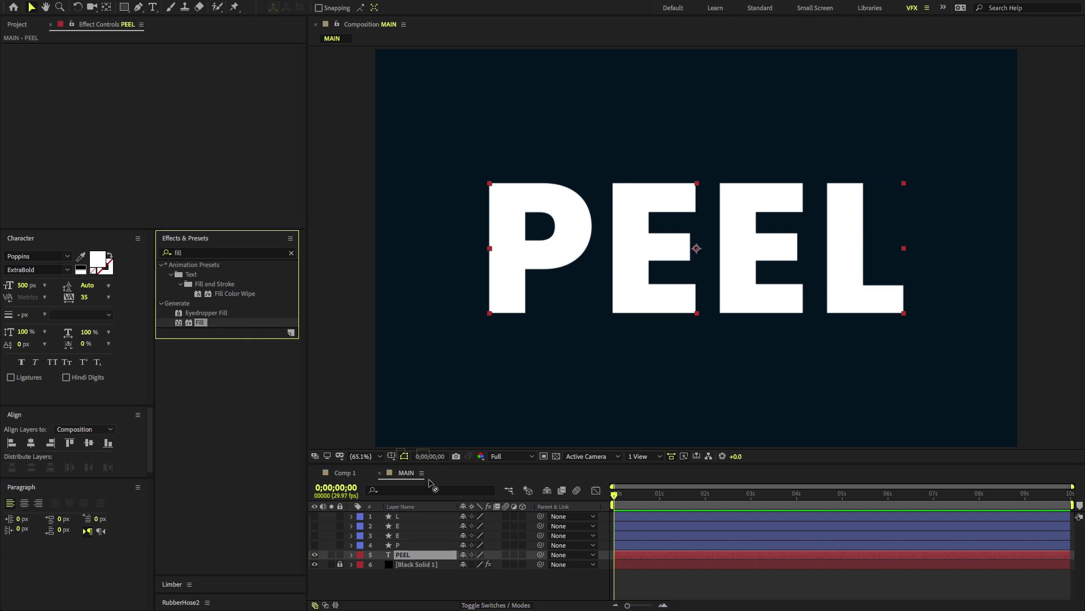
drag(200, 325, 421, 557)
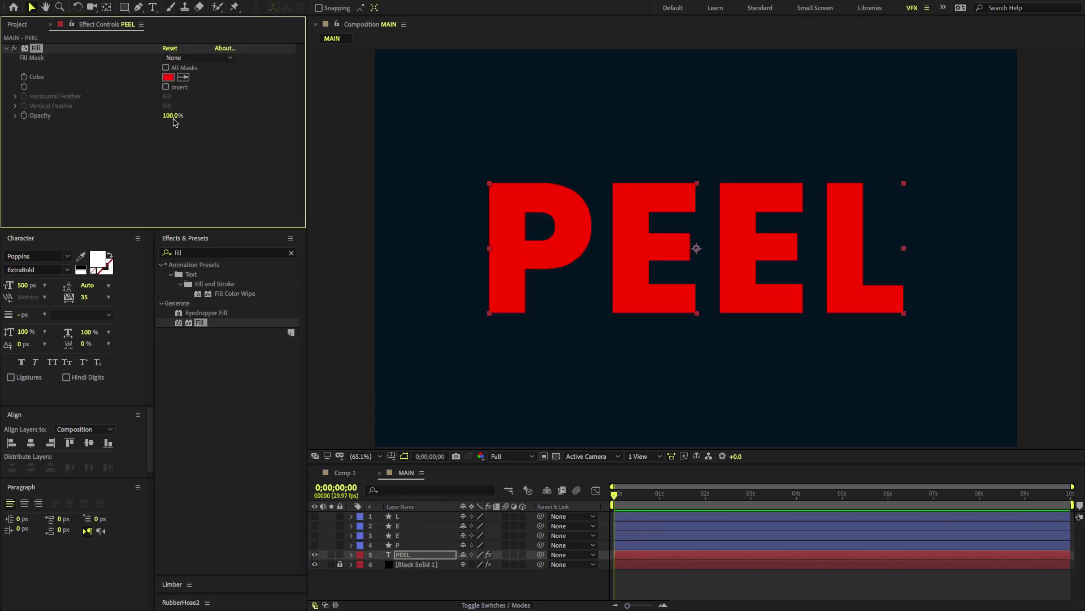
click(168, 78)
drag(226, 272, 229, 262)
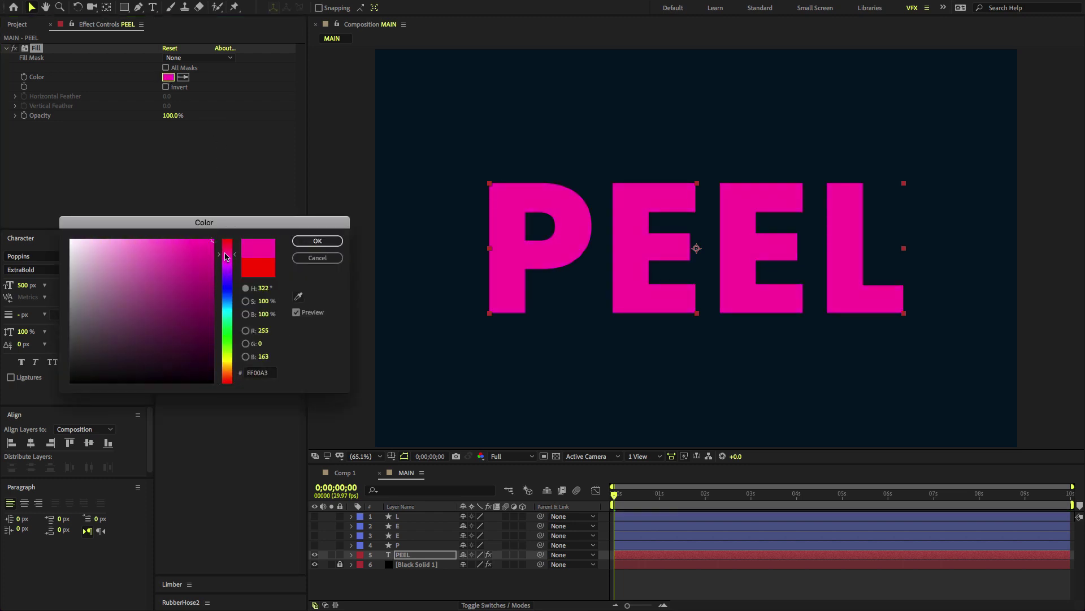
click(331, 245)
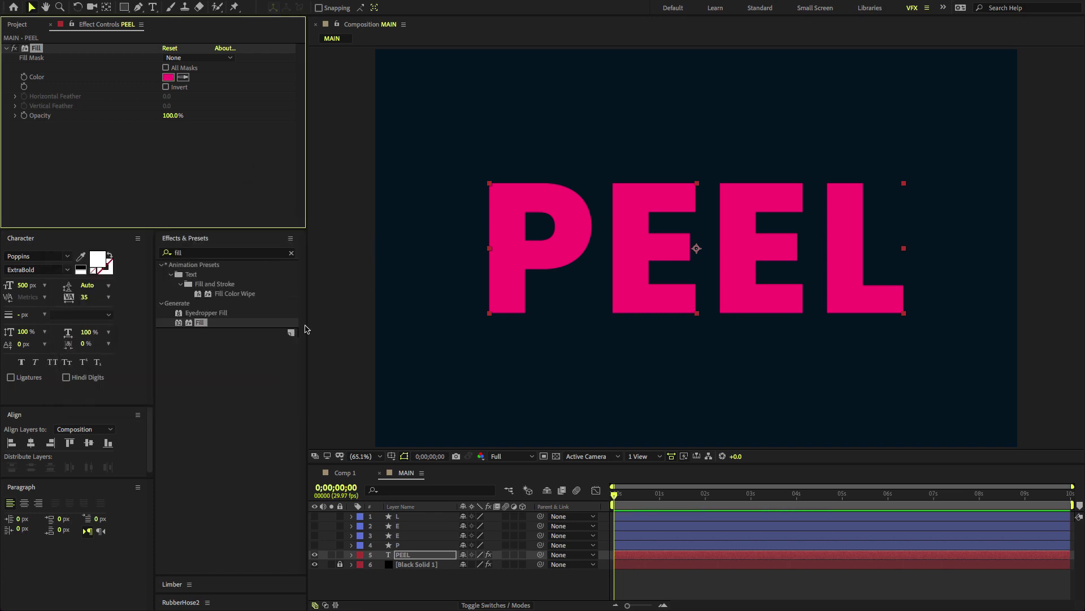
Unhide the four letter layers and search Effects & Presets for 'cc pa'.
click(393, 584)
click(403, 545)
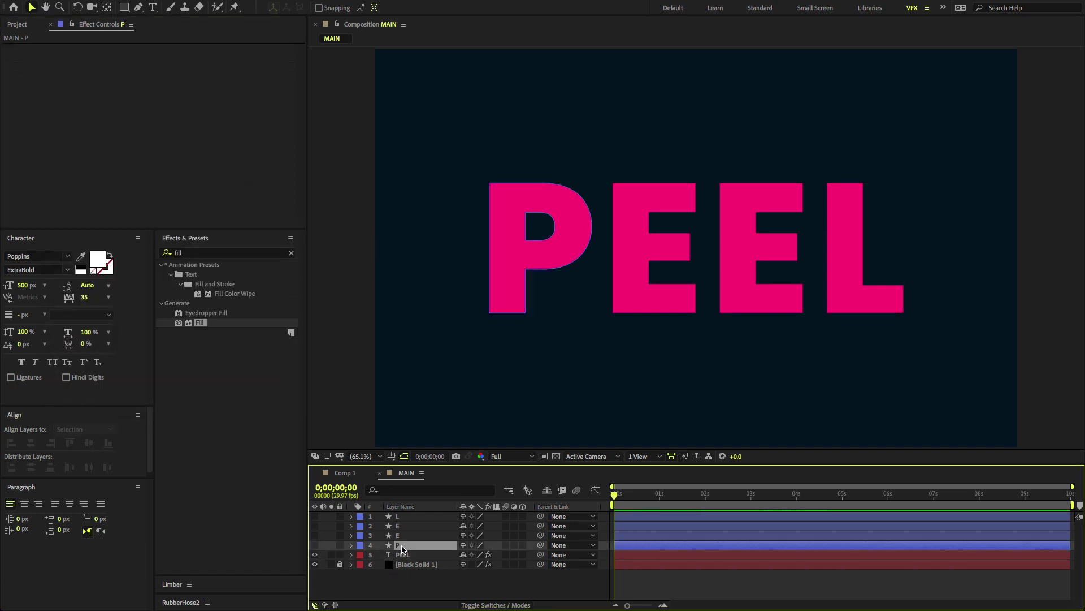
shift+click(405, 519)
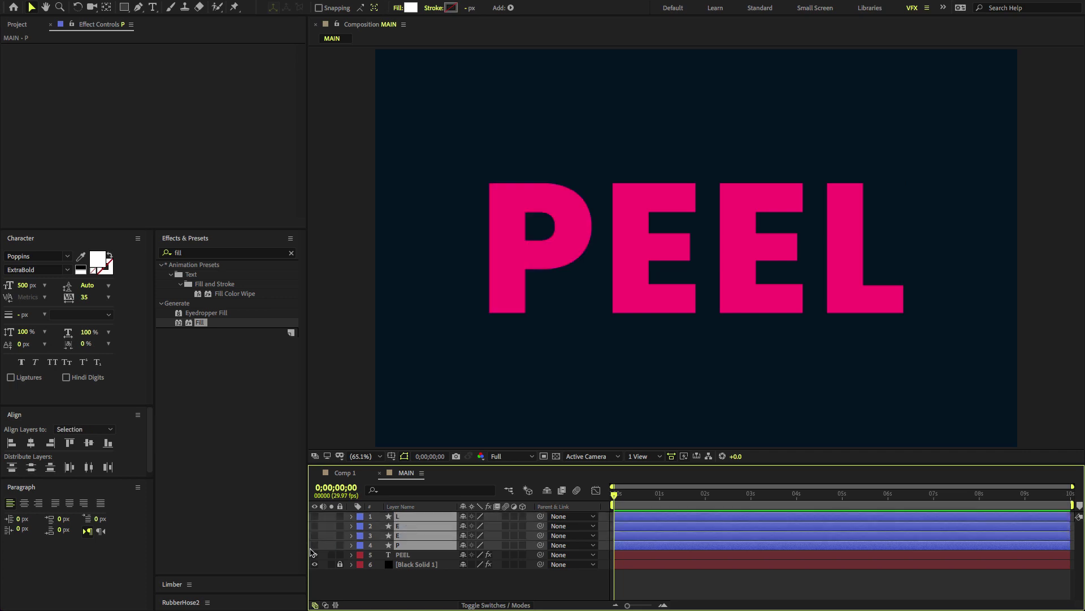
drag(313, 516, 313, 551)
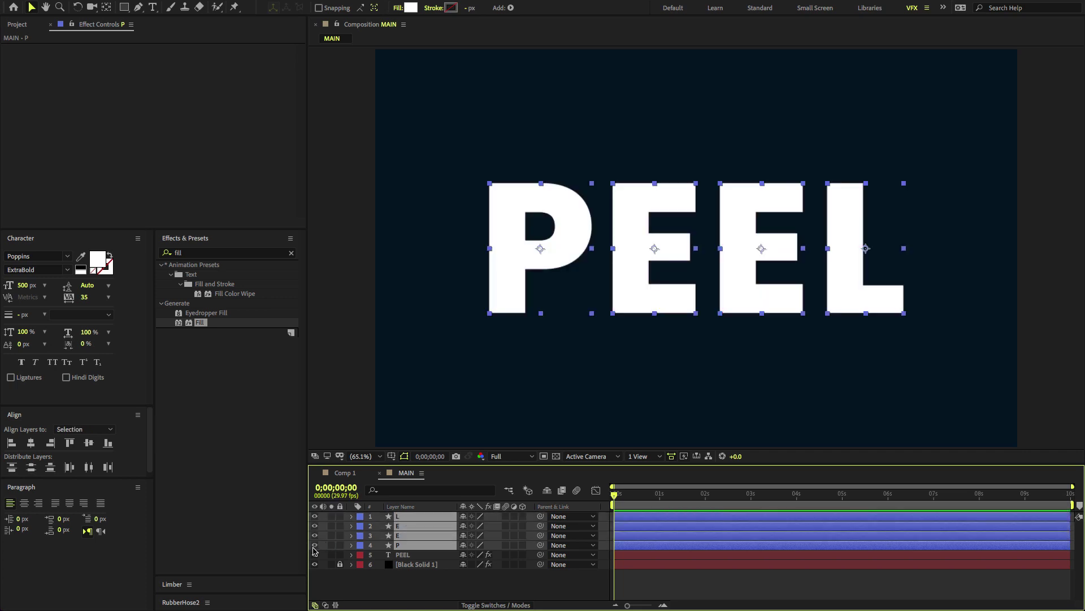
click(416, 585)
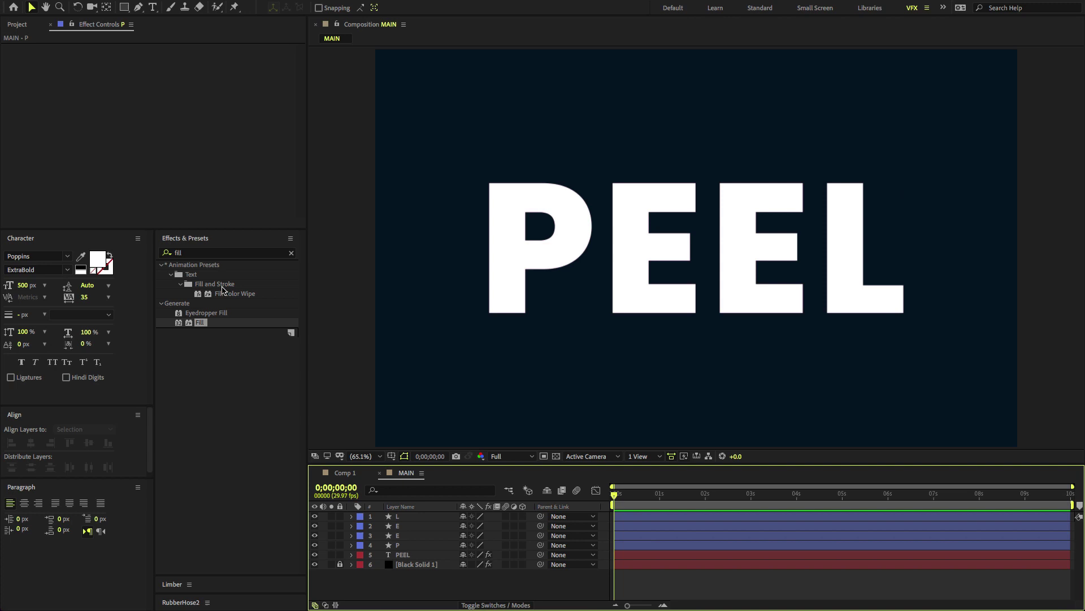
click(205, 254)
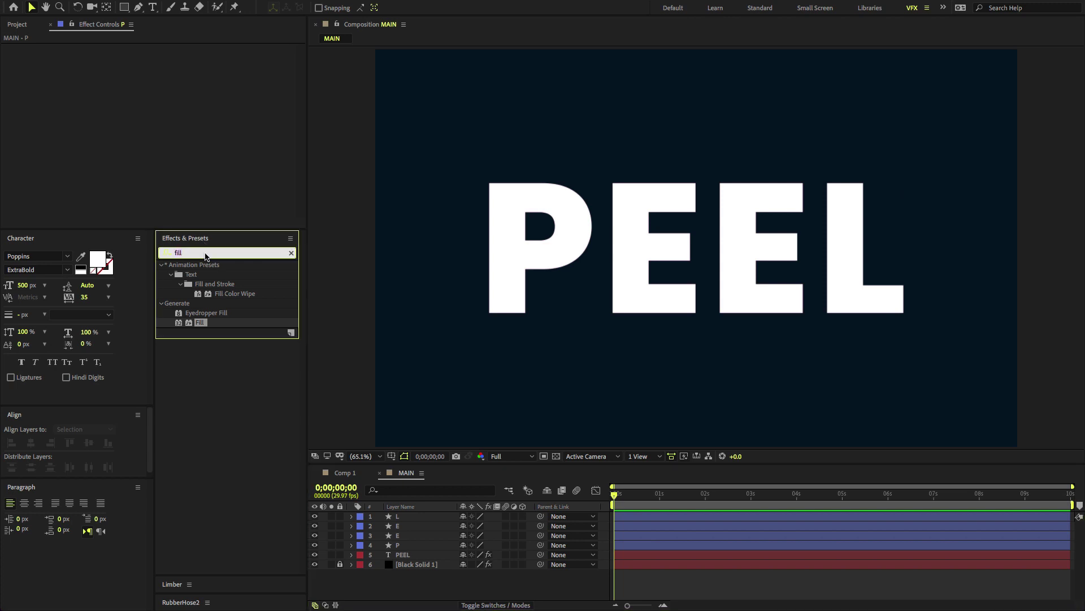
text(cc)
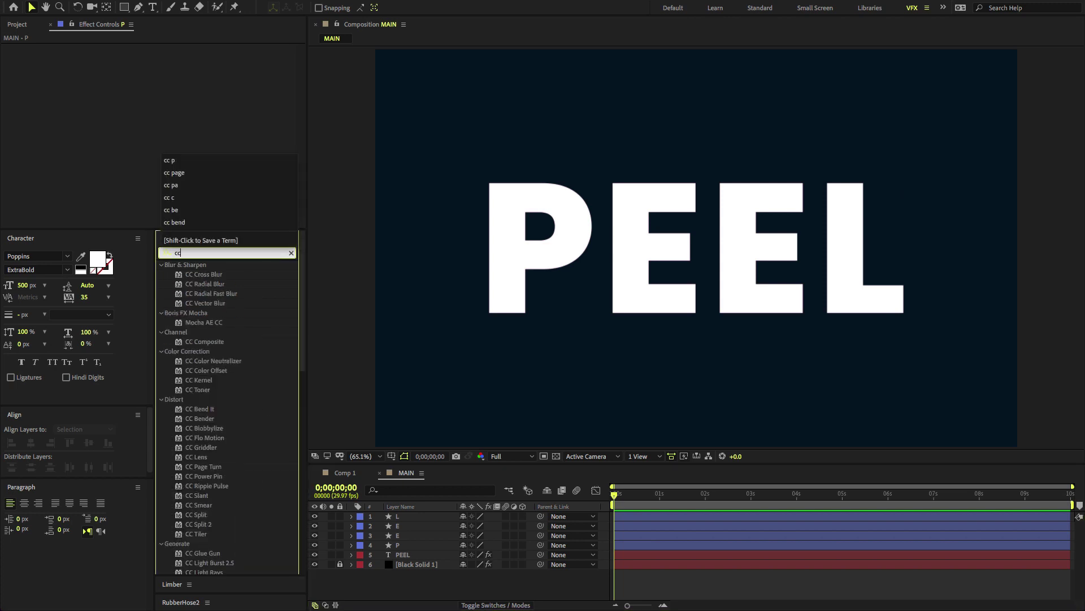
text( pa)
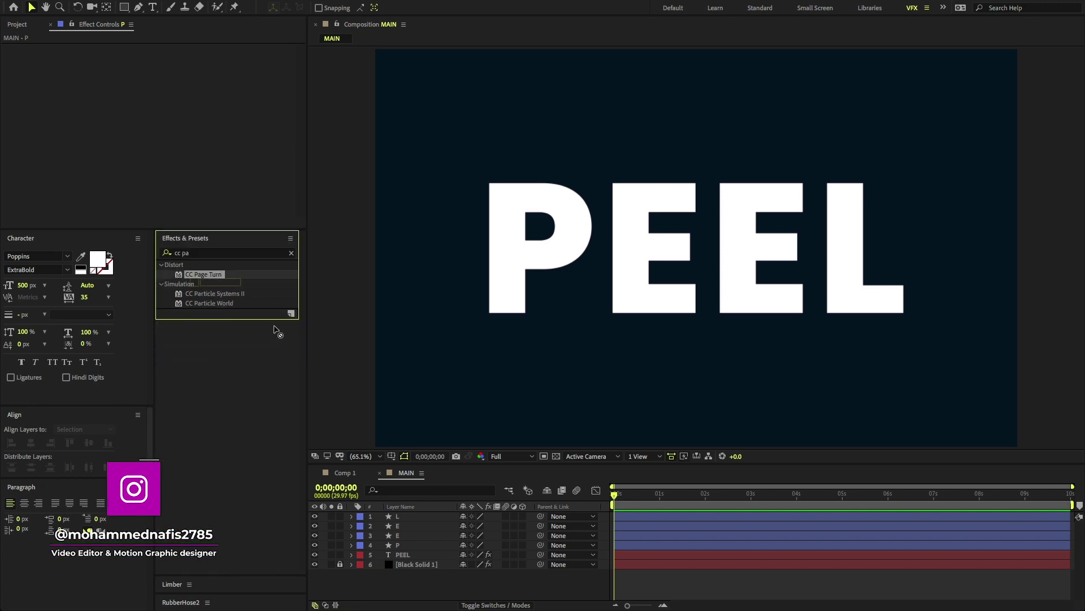
Apply CC Page Turn to P, curling from Top Left Corner with the fold at P's corner.
drag(209, 274, 388, 544)
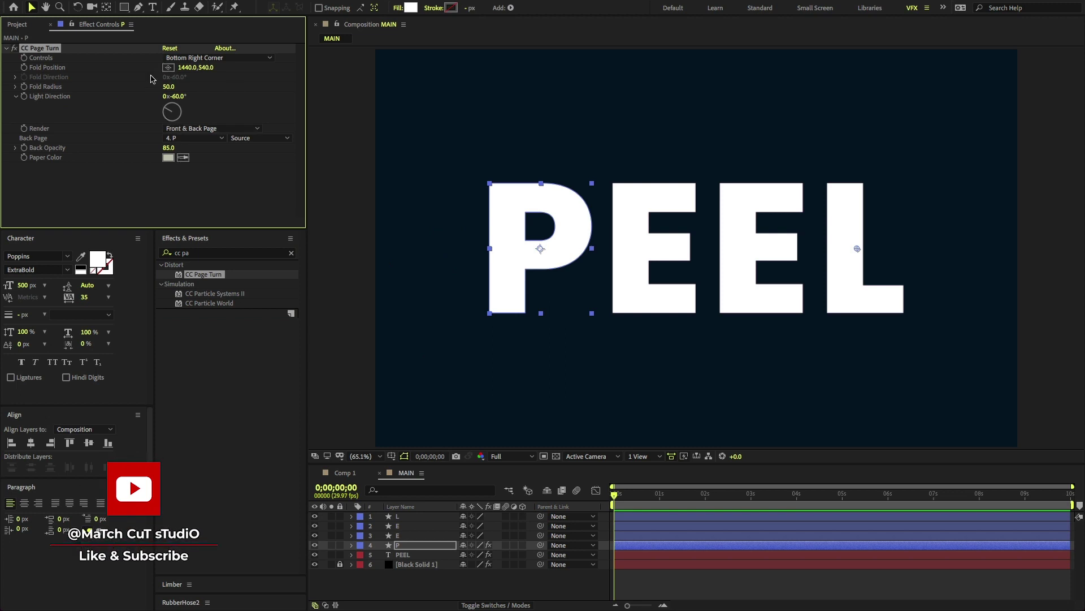
click(200, 58)
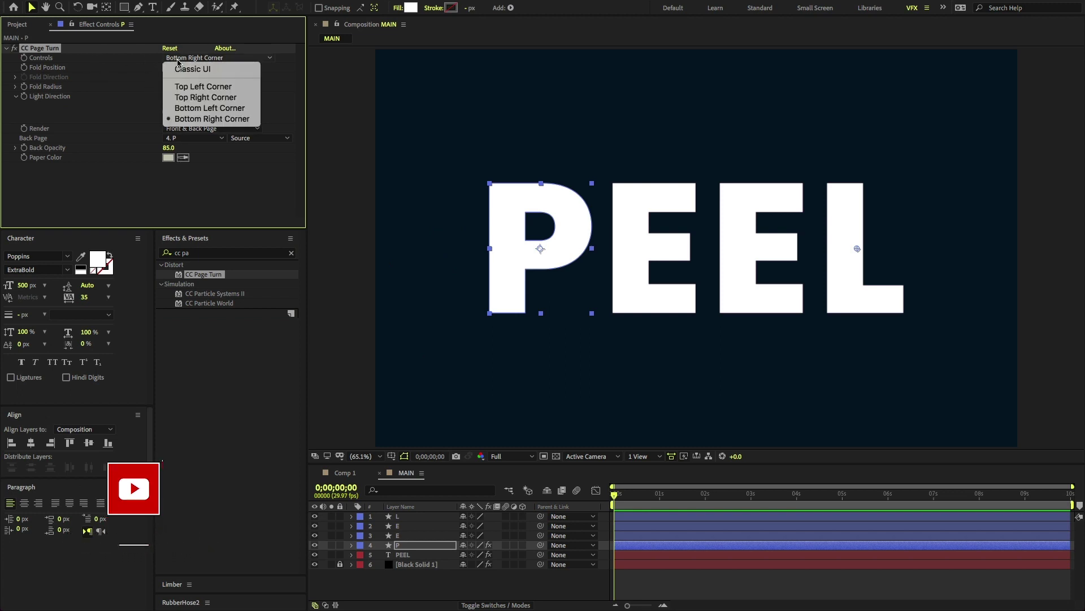
click(184, 90)
key(comma)
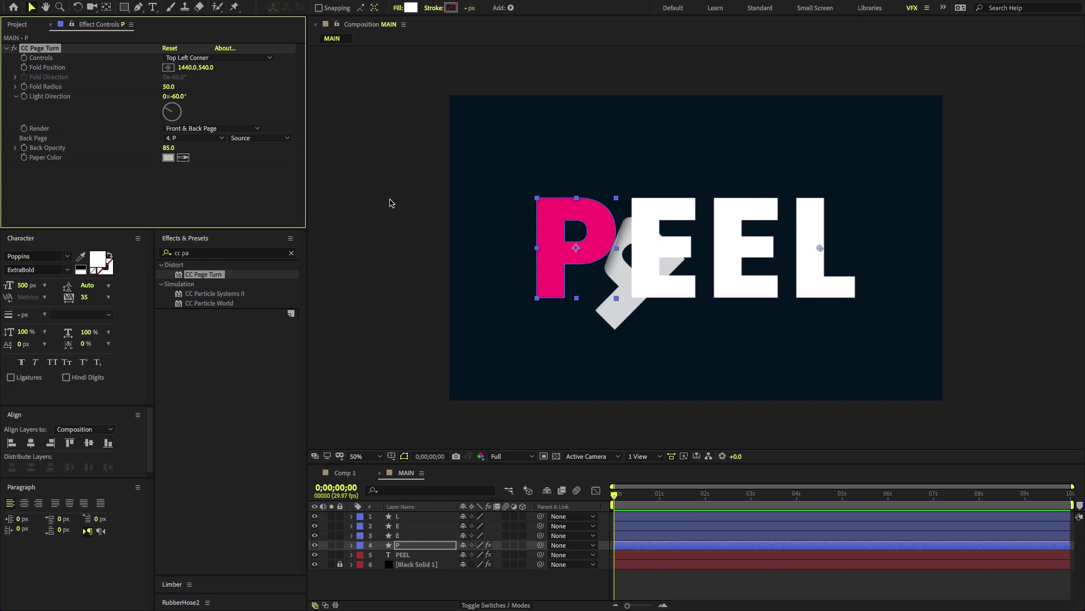
mouse_move(816, 245)
mouse_down()
mouse_move(614, 259)
mouse_move(622, 291)
mouse_move(647, 267)
mouse_move(676, 275)
mouse_up()
click(218, 58)
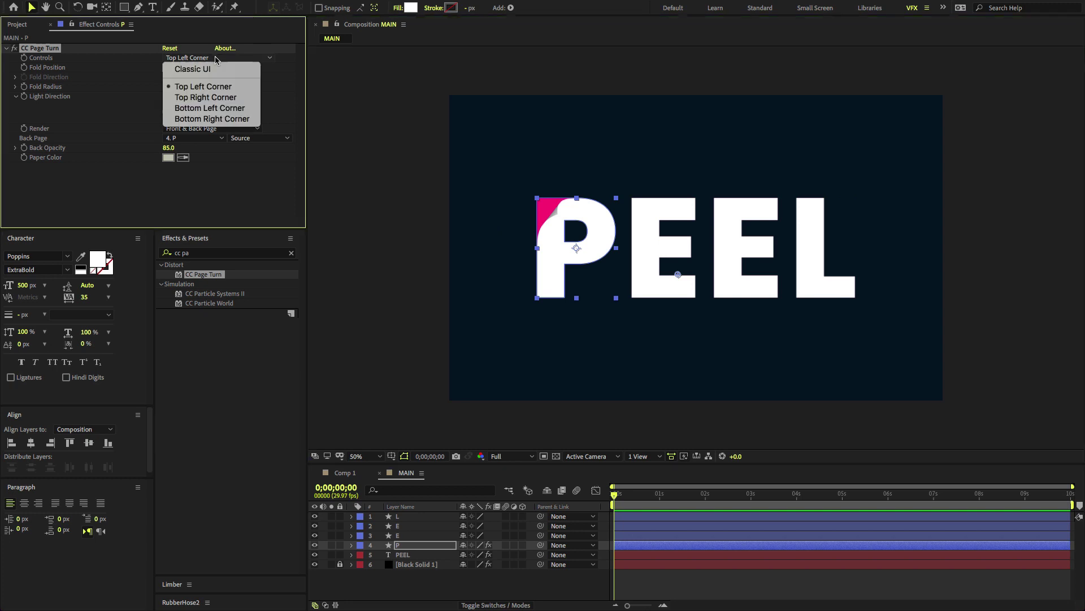
click(209, 97)
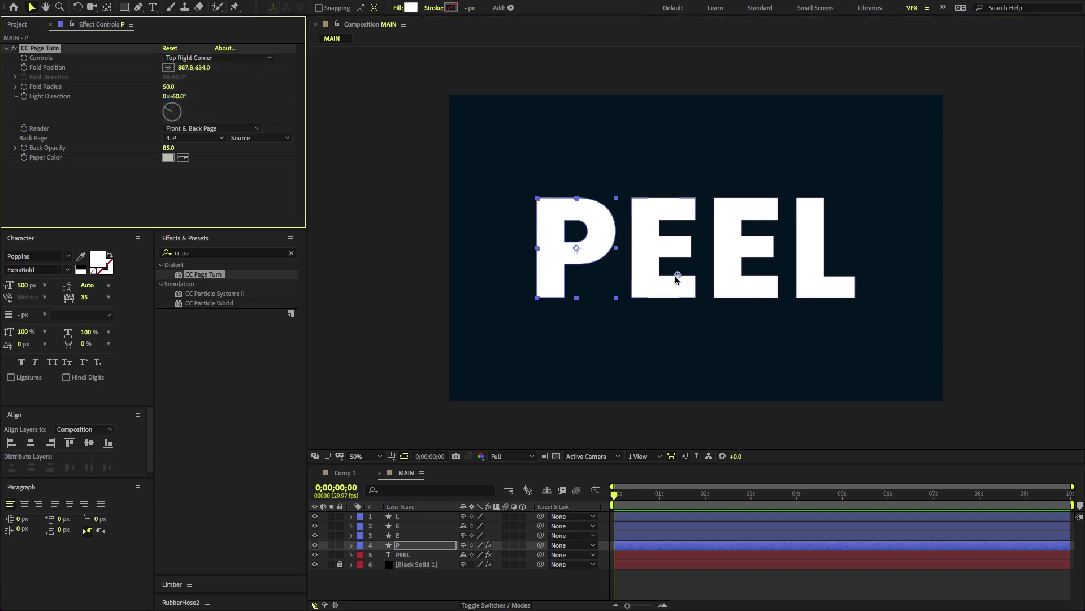
mouse_move(677, 275)
mouse_down()
mouse_move(534, 289)
mouse_move(493, 248)
mouse_up()
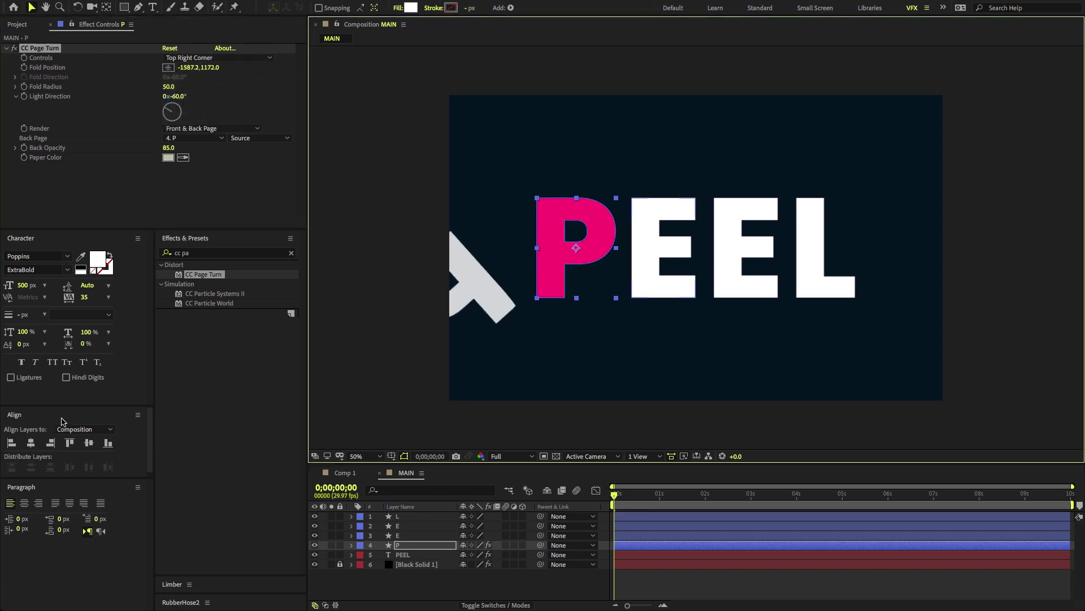
click(218, 58)
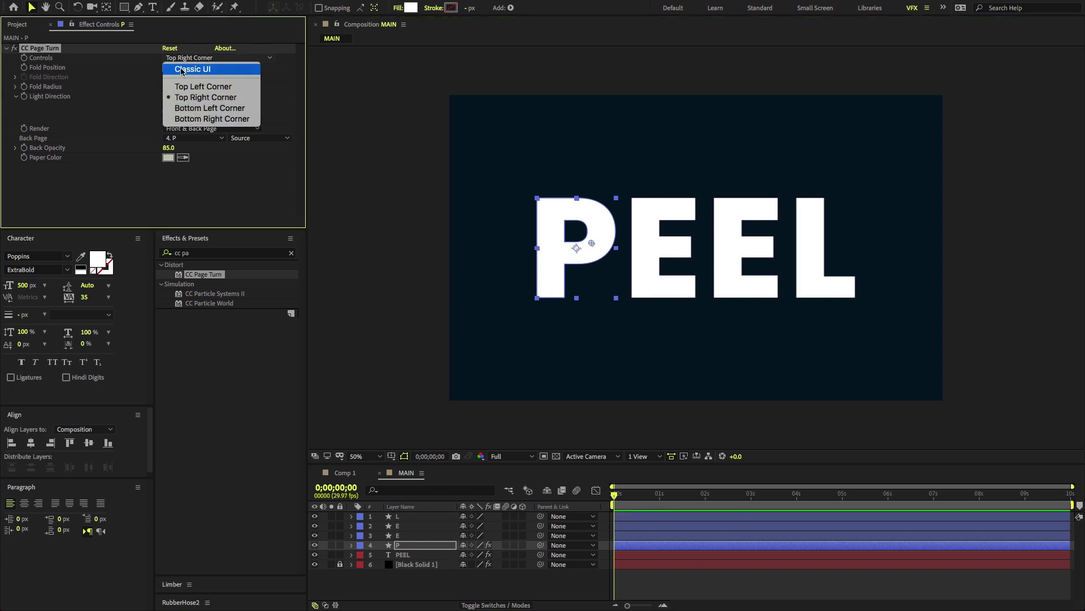
click(195, 87)
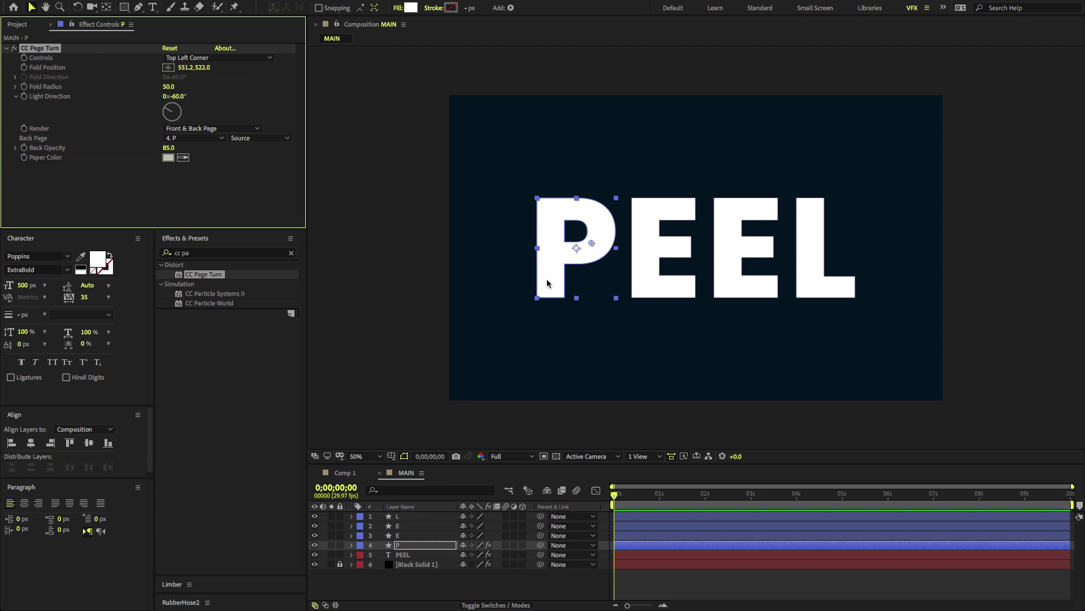
drag(592, 246, 537, 209)
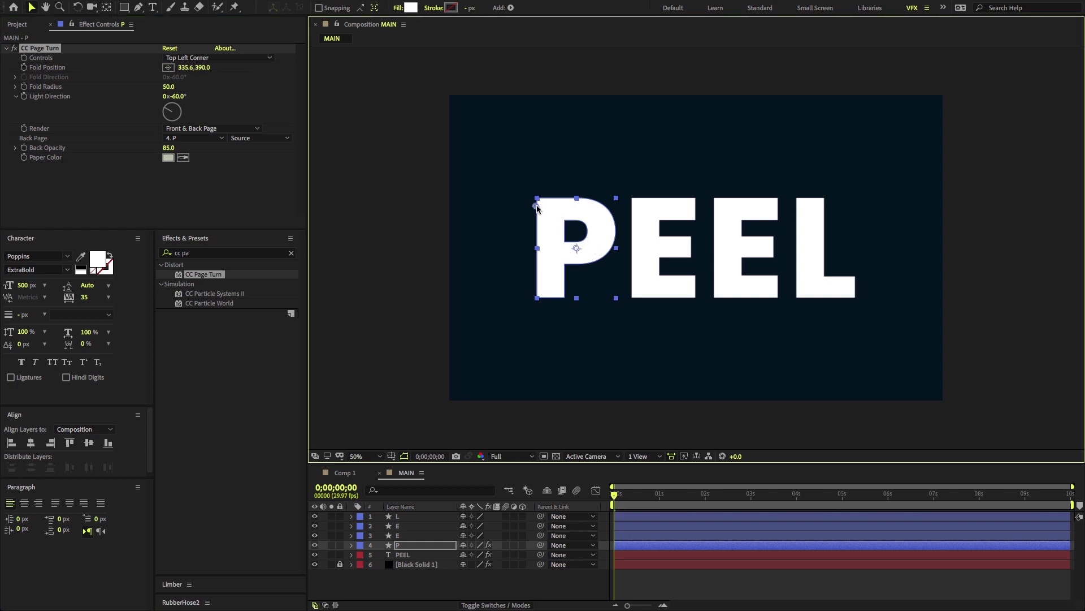
key(period)
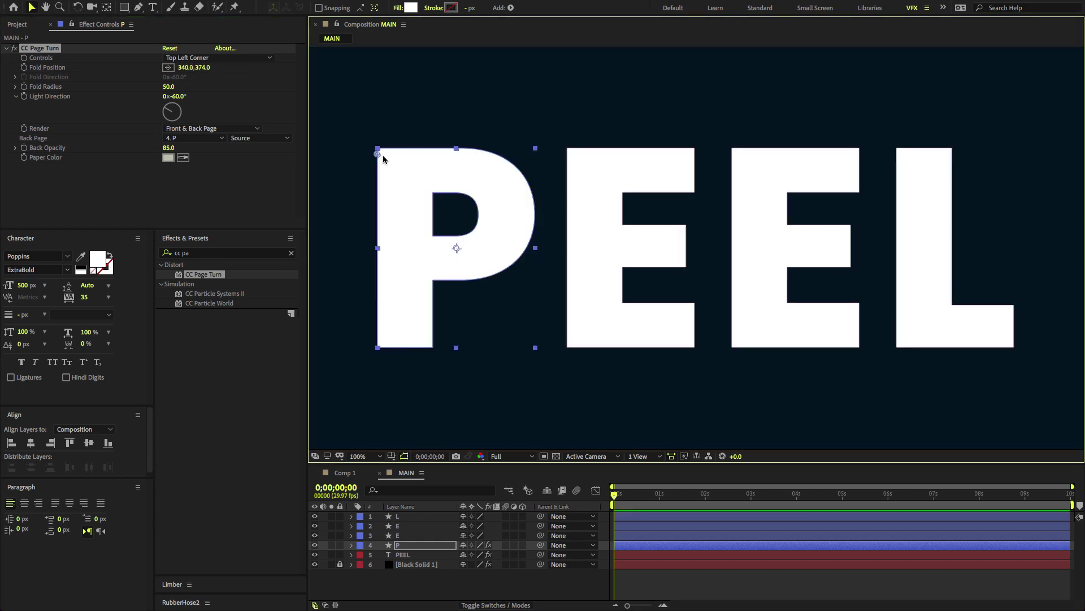
drag(378, 154, 383, 155)
Set Fold Radius 150, Light Direction 115°, Back Page None, Effects & Masks, Back Opacity 100.
click(170, 88)
text(15)
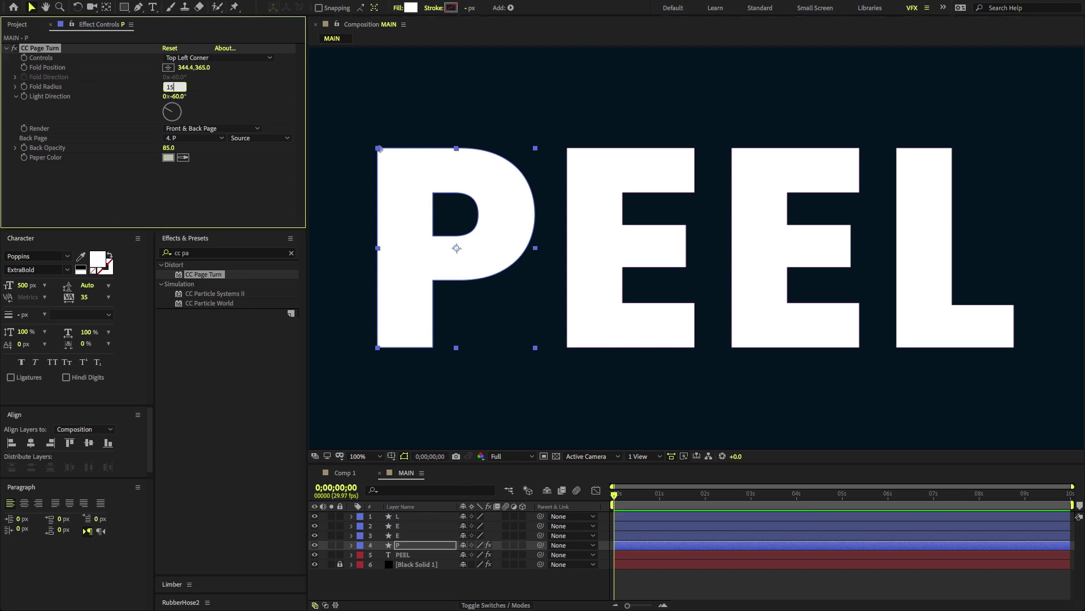
text(0)
key(Return)
click(178, 96)
key(Return)
text(+115)
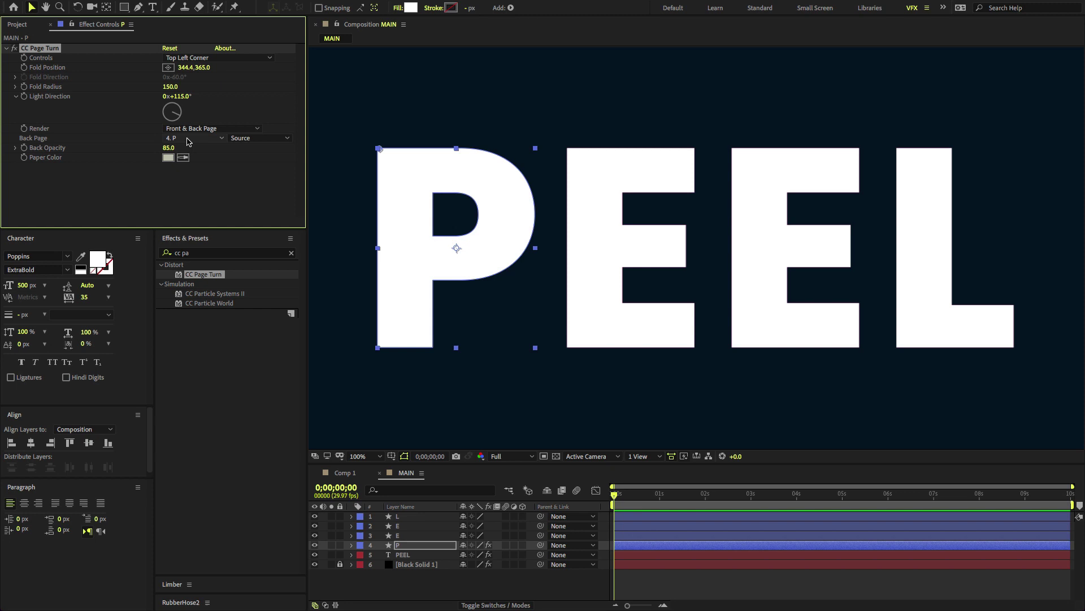
click(189, 139)
click(187, 151)
click(235, 138)
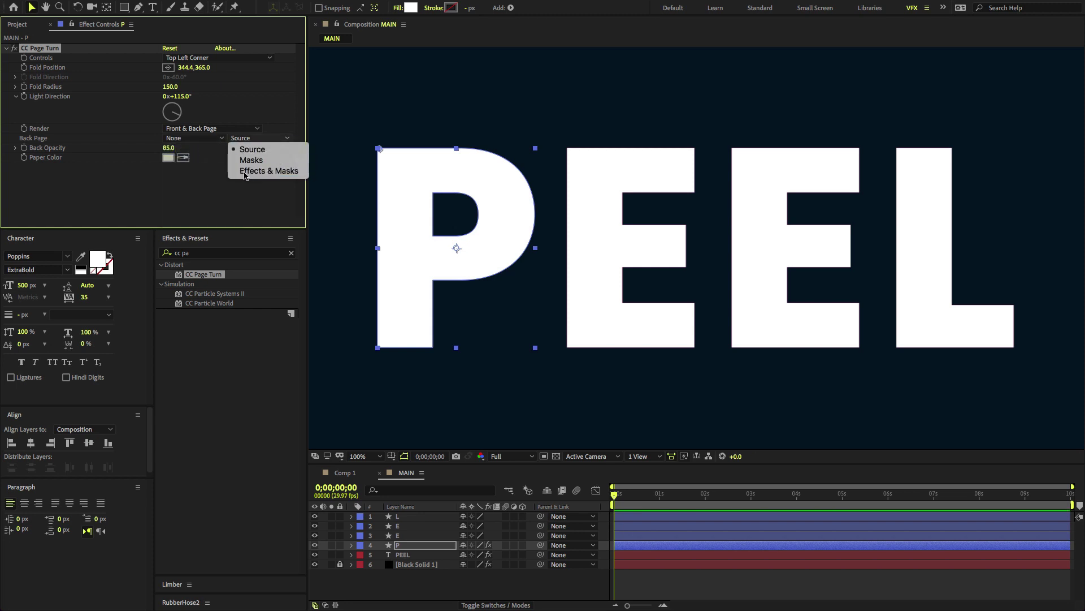
click(251, 172)
text(100)
key(Return)
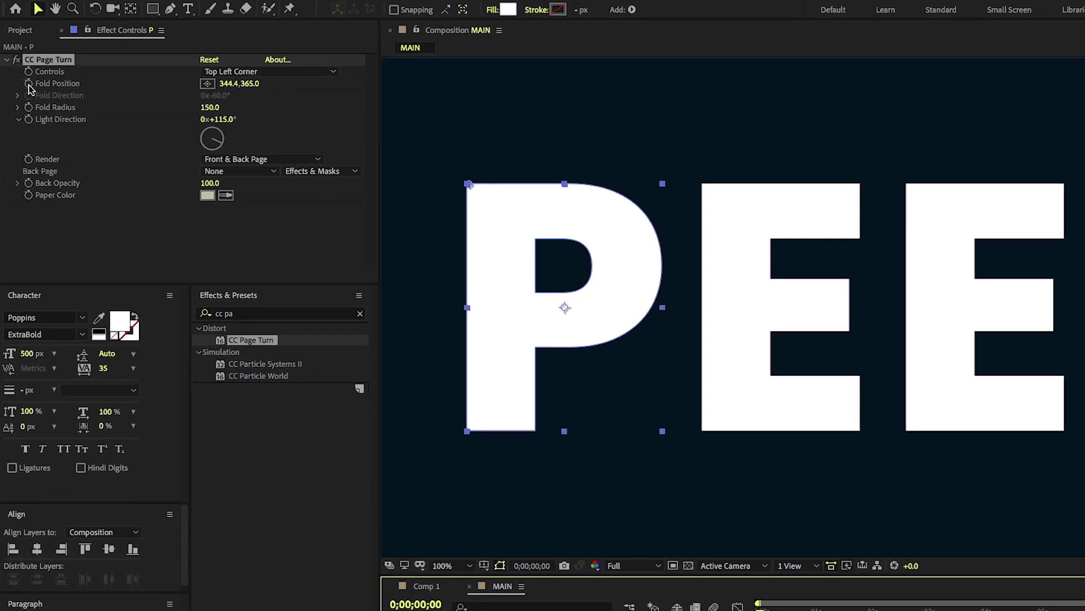
Keyframe the P's Fold Position from 0s to 1s so it peels across, with eased keyframes.
click(29, 85)
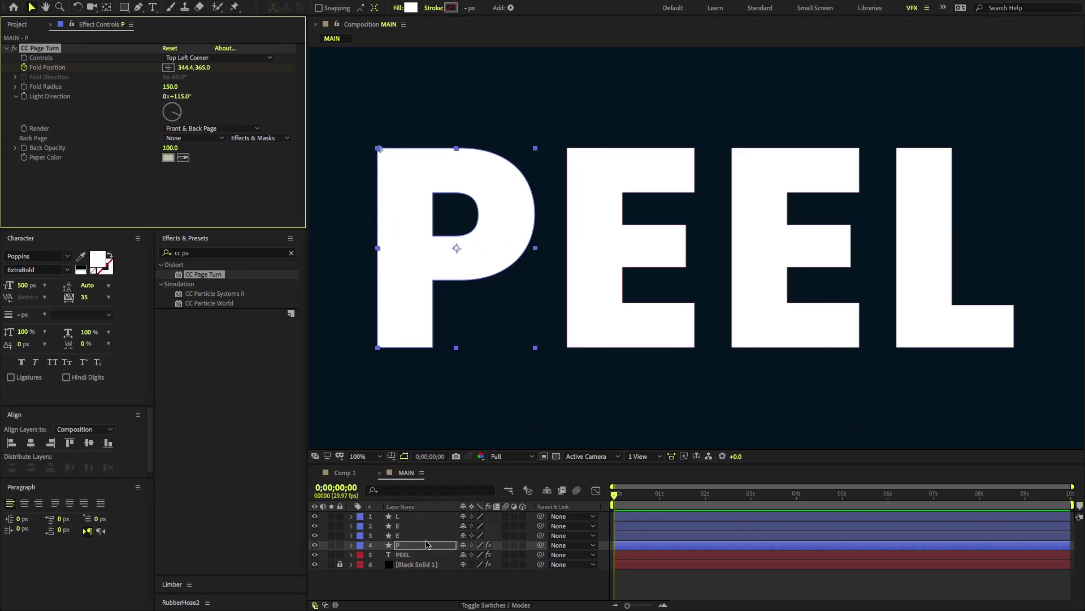
click(428, 545)
key(u)
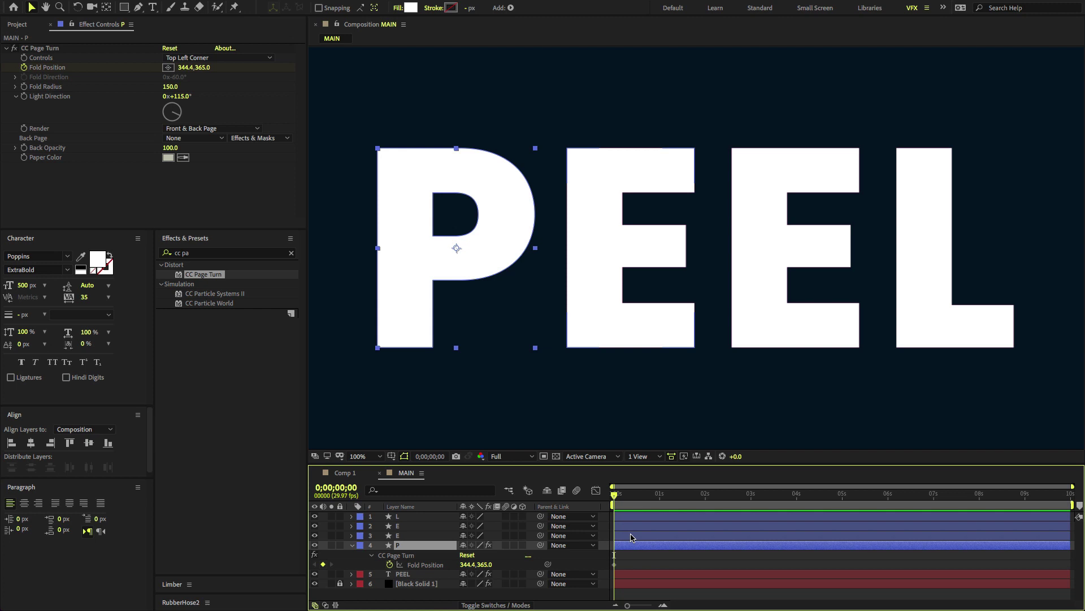
key(shift+Page_Down)
key(shift+Page_Down)
key(shift+Page_Down)
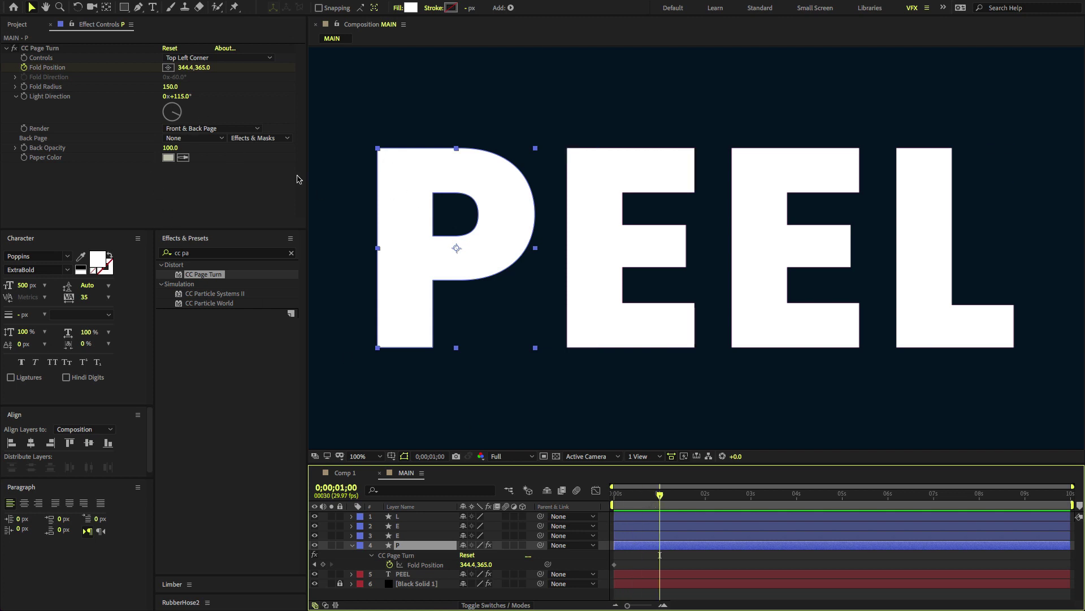
click(64, 48)
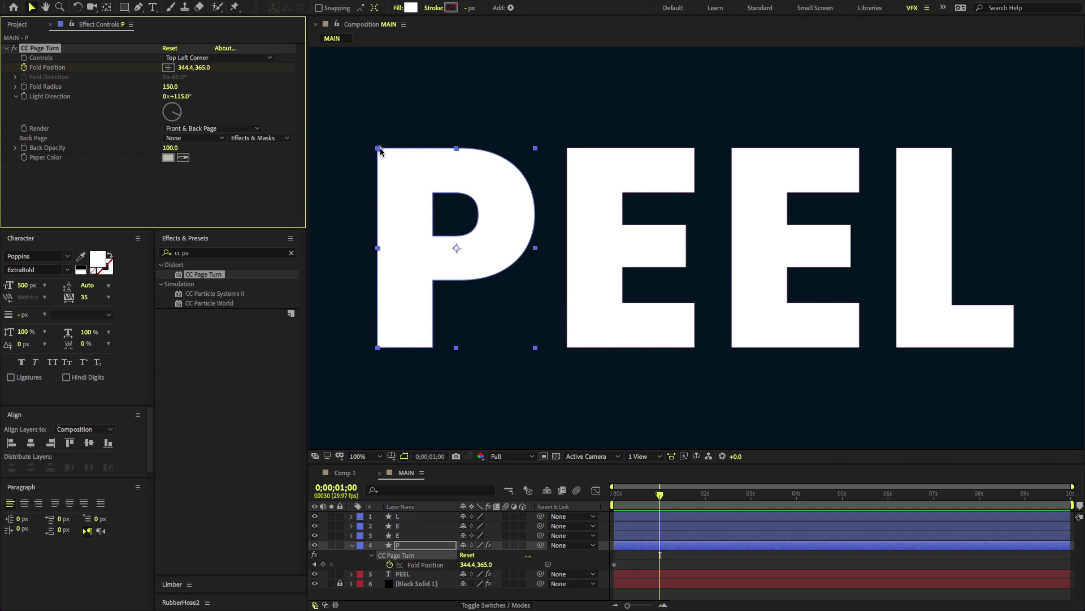
mouse_move(381, 151)
mouse_down()
mouse_move(601, 382)
mouse_move(710, 424)
mouse_move(701, 422)
mouse_up()
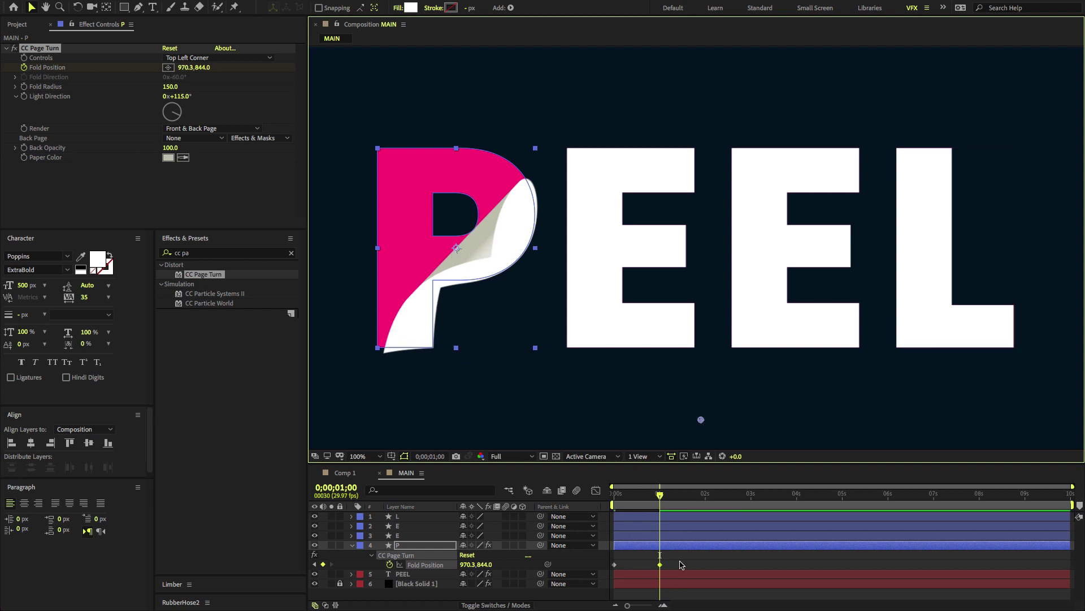
drag(684, 557, 609, 578)
key(F9)
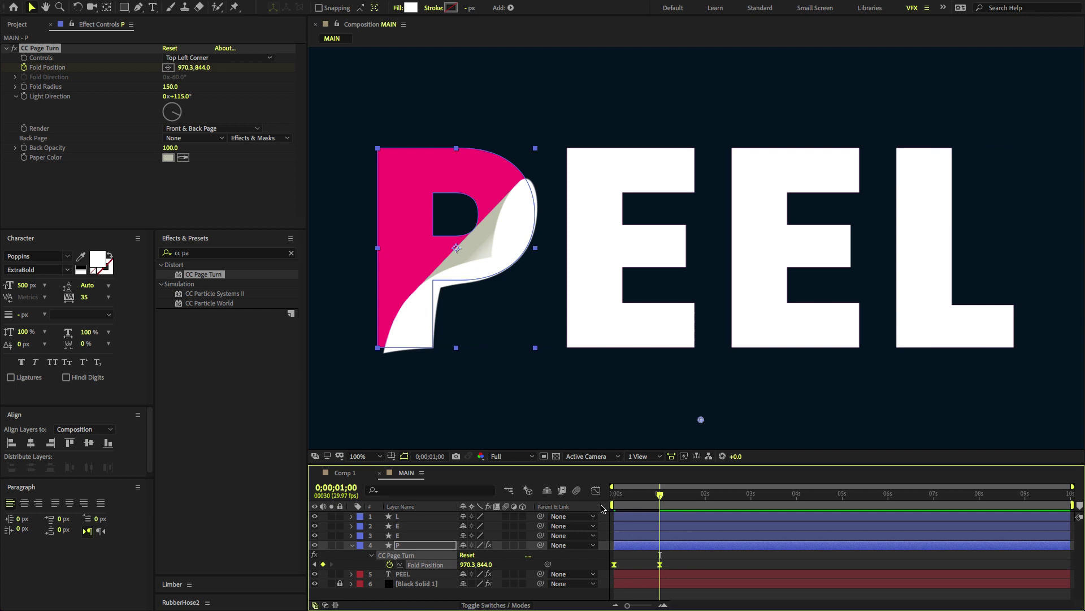
Reshape the P's Fold Position speed curve into a sharp early peak, then preview the peel.
click(596, 491)
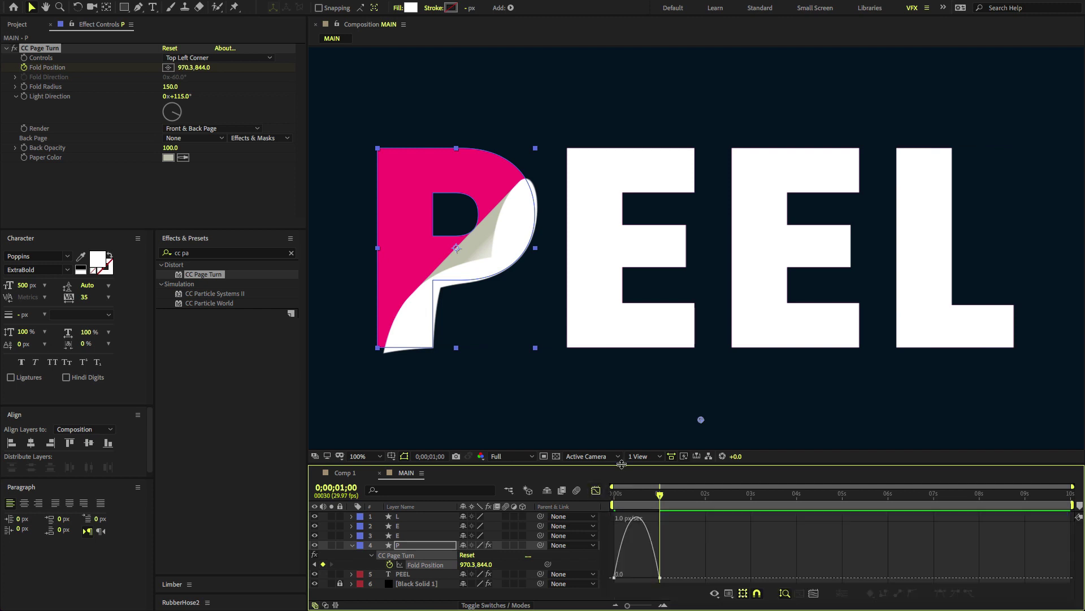
drag(622, 464, 622, 408)
scroll(679, 513, up, 3)
key(space)
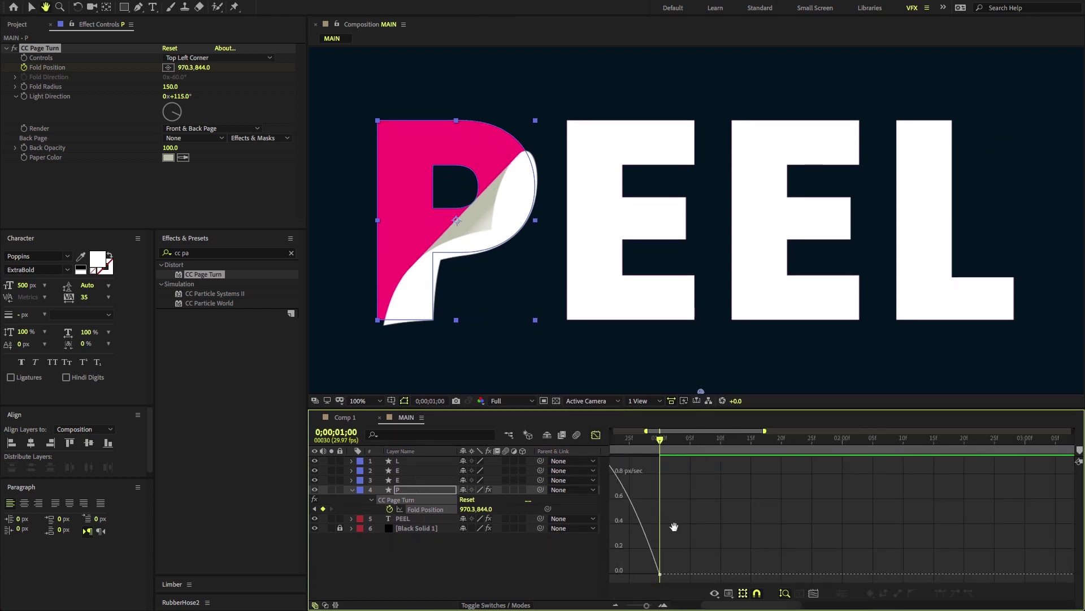
mouse_move(674, 527)
mouse_down()
mouse_move(755, 538)
mouse_move(705, 581)
mouse_move(630, 580)
mouse_up()
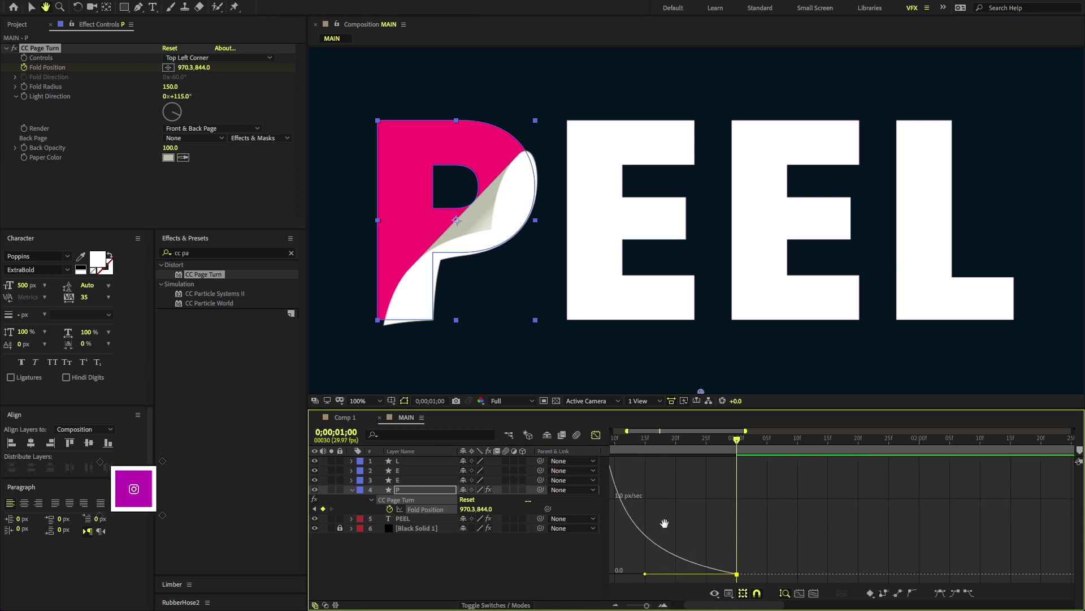
scroll(664, 520, left, 3)
key(Home)
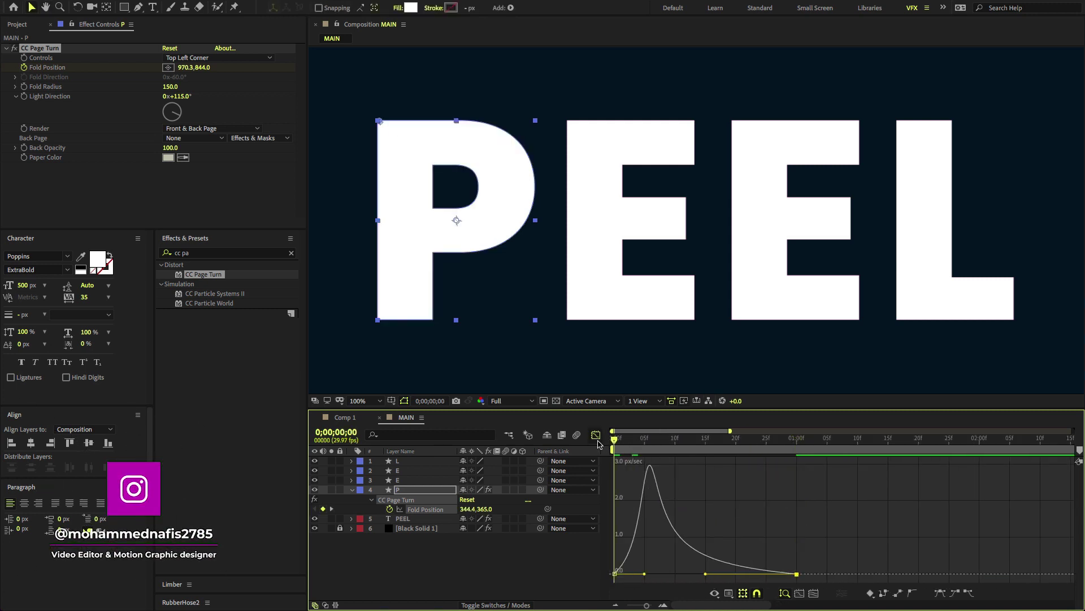
key(space)
key(space)
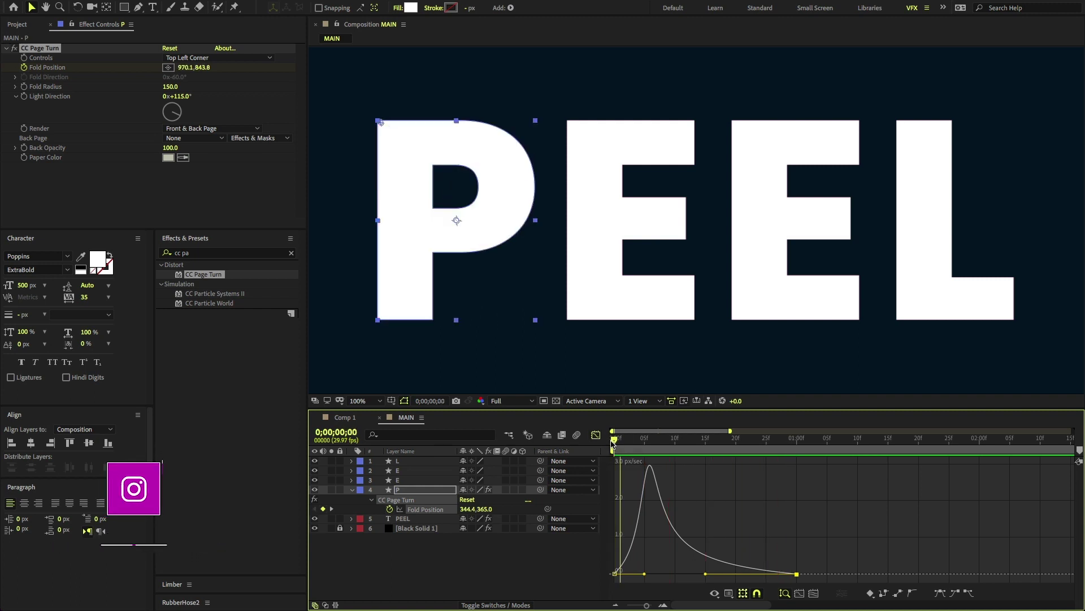
key(space)
key(space)
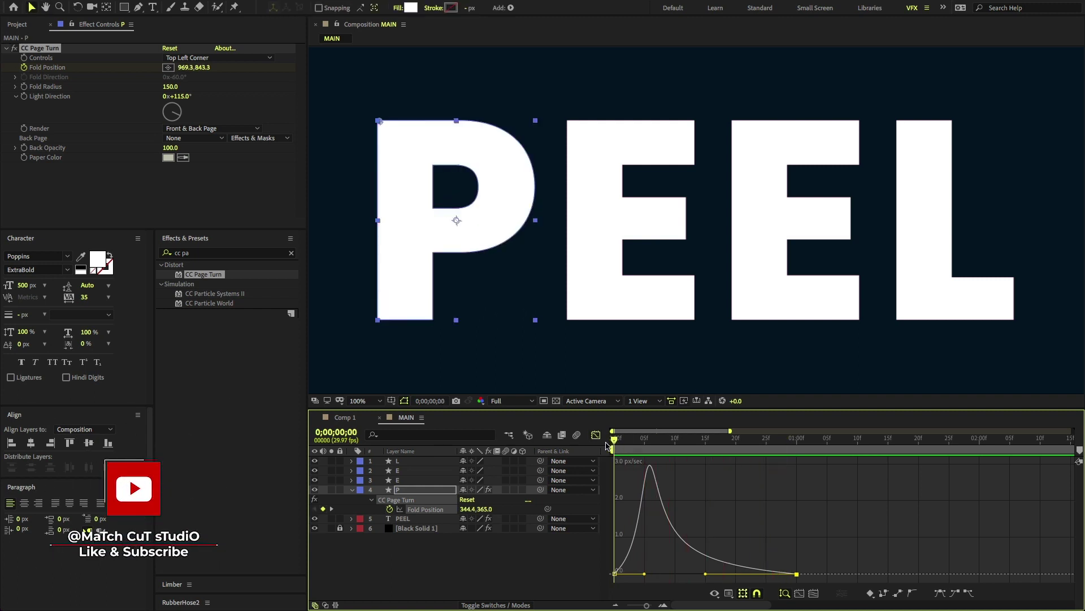
Add a wiggle(4,40) expression to the P's Fold Position and preview the jittering peel.
click(595, 435)
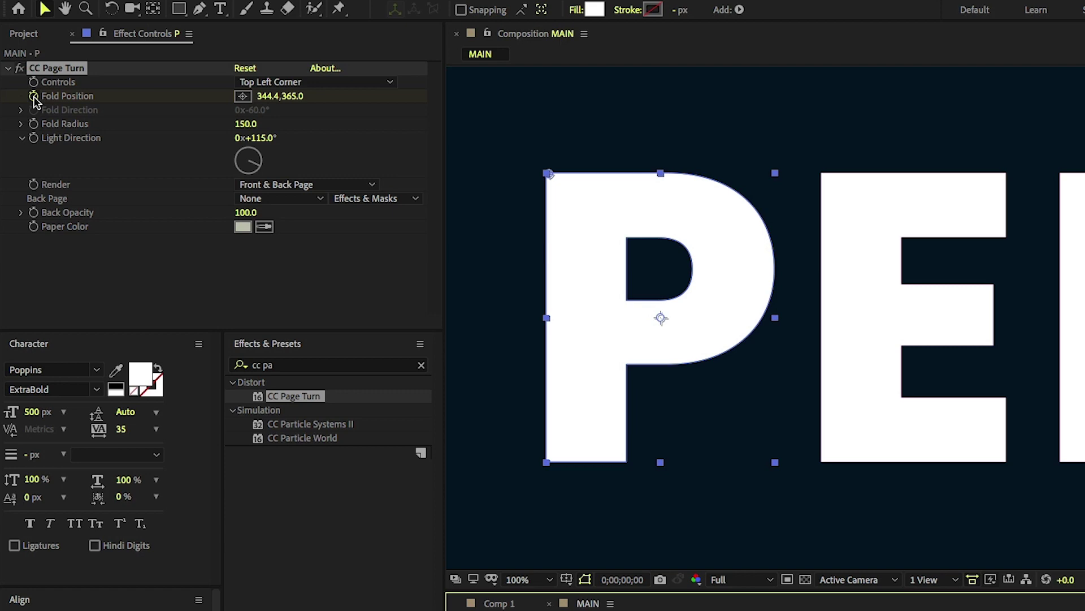
click(33, 97)
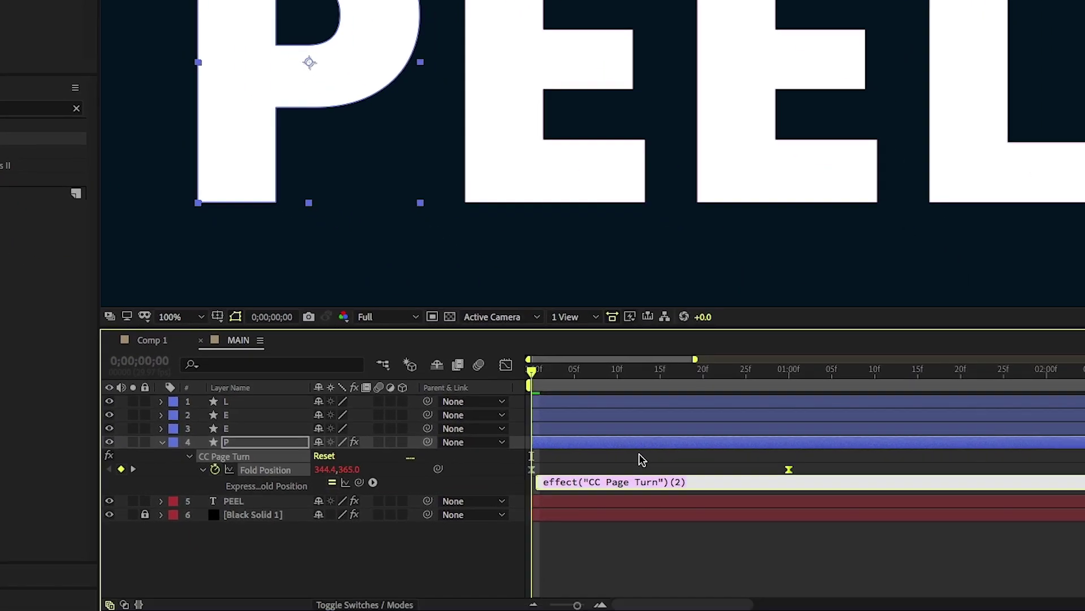
text(wiggle(4,40)
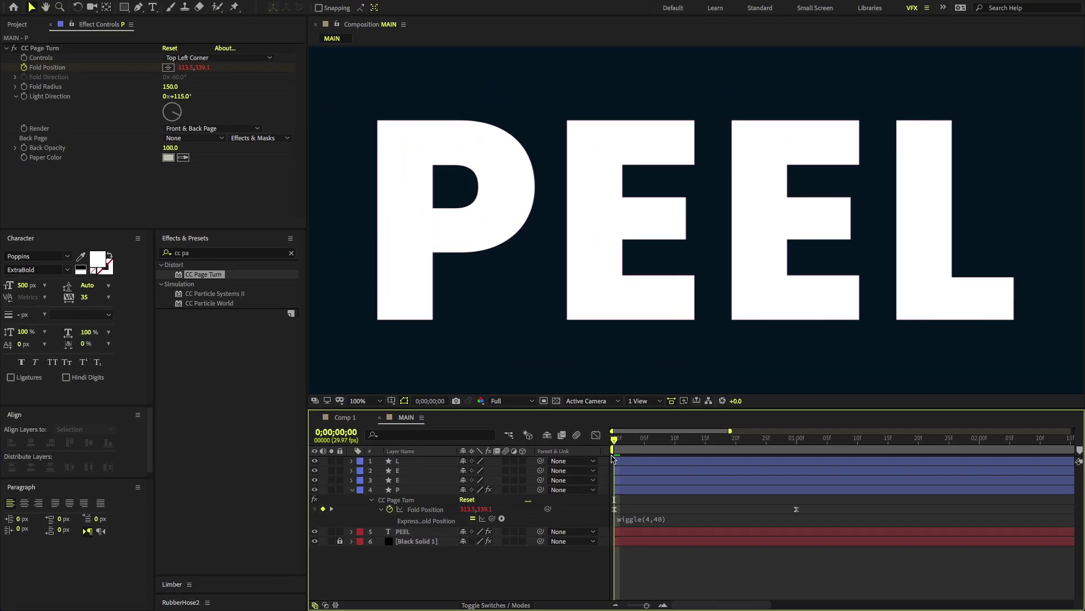
key(space)
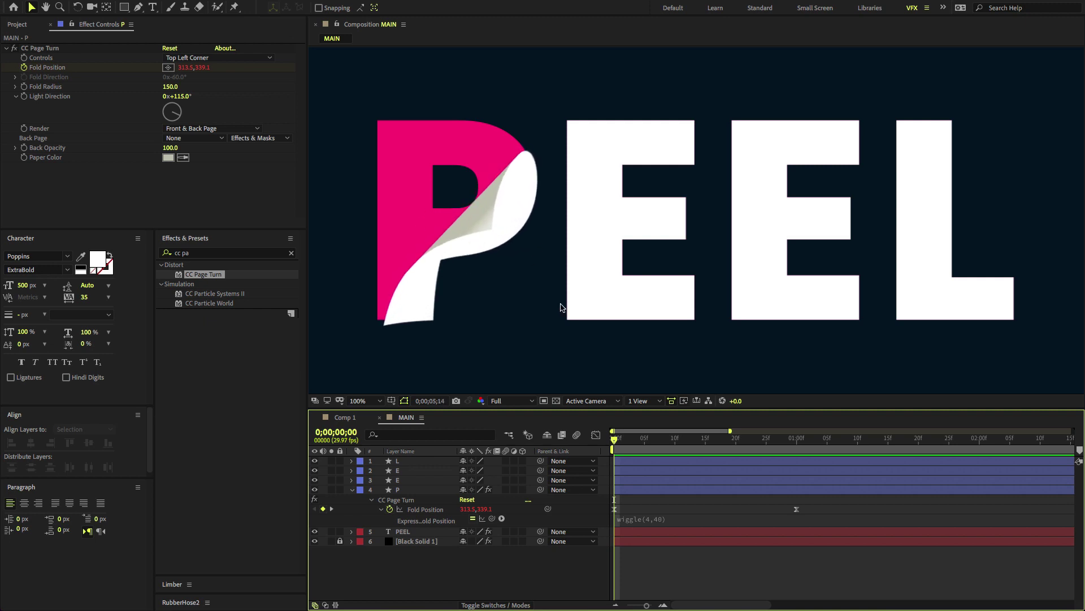
key(space)
On a peeled frame, sample the P's hot pink as the CC Page Turn Paper Color.
drag(614, 439, 724, 450)
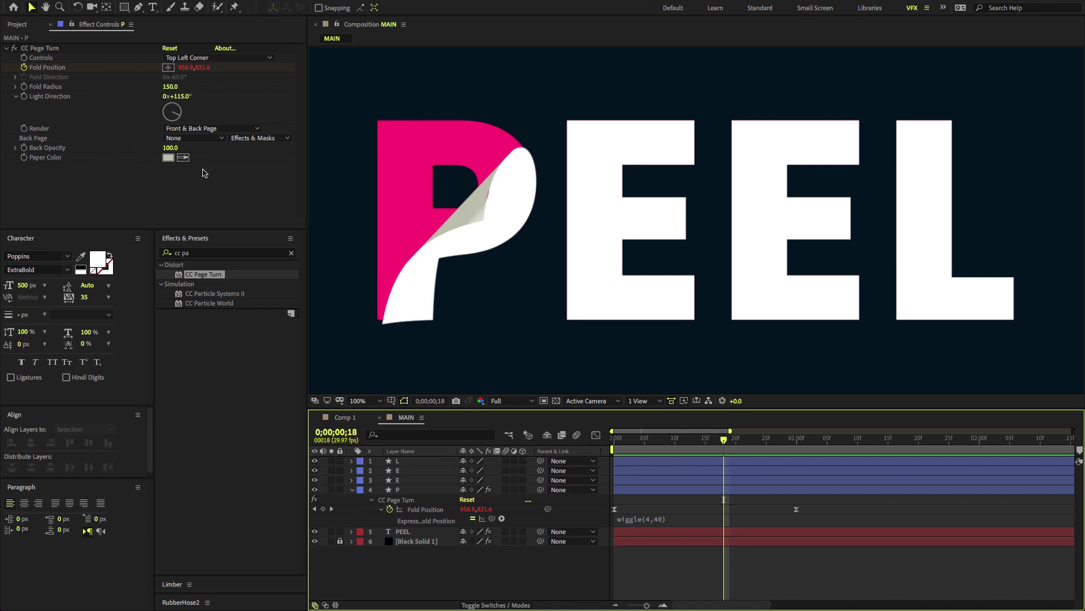
click(182, 157)
click(395, 140)
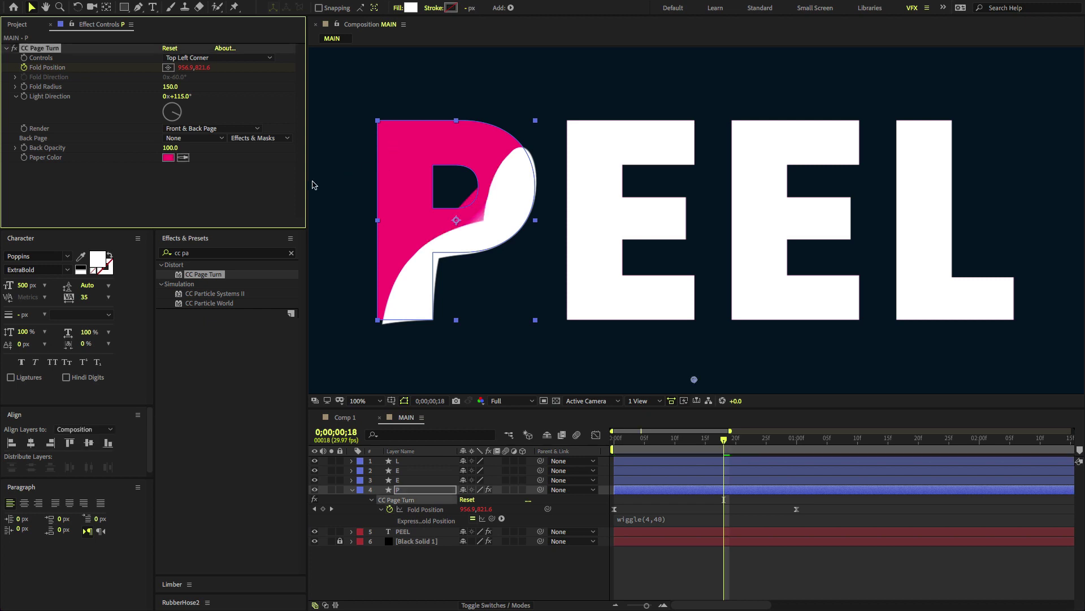
click(169, 157)
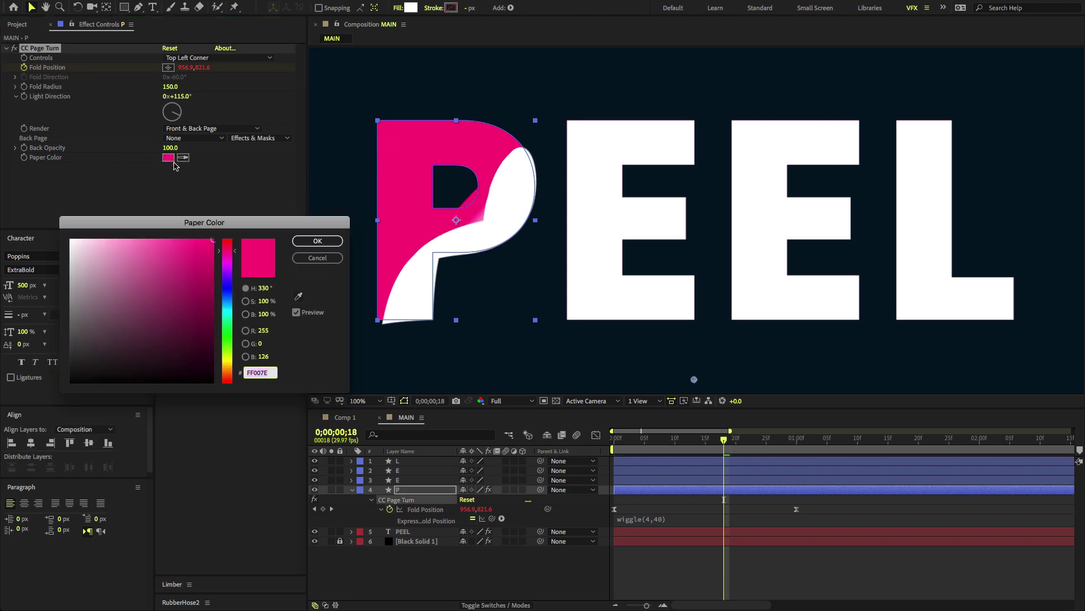
click(317, 242)
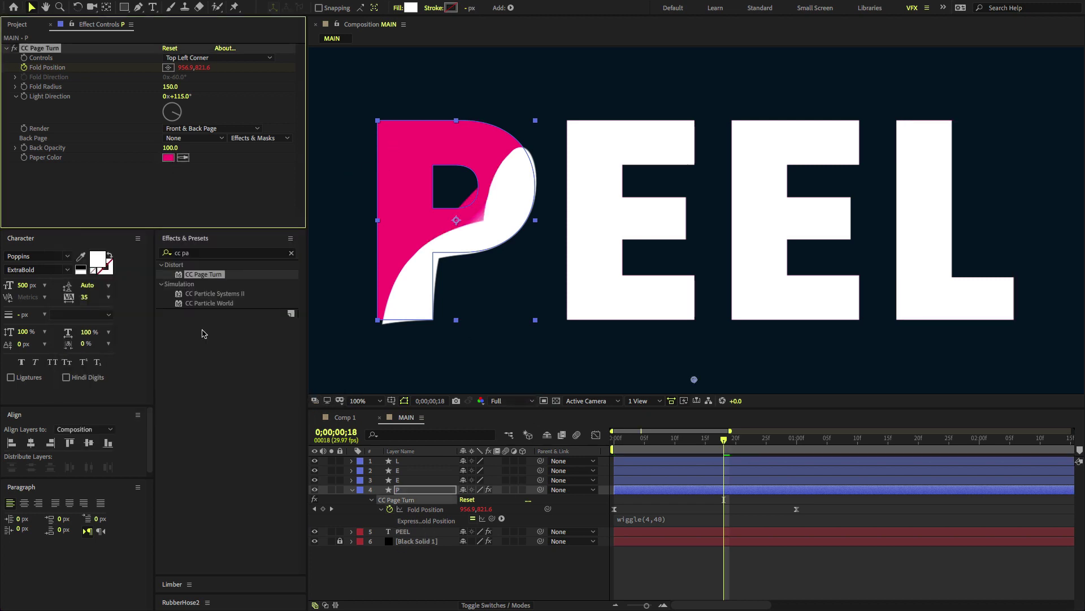
Find Drop Shadow with 'drop s', apply it to P, and set 40%, 300°, distance 20, softness 80.
click(210, 254)
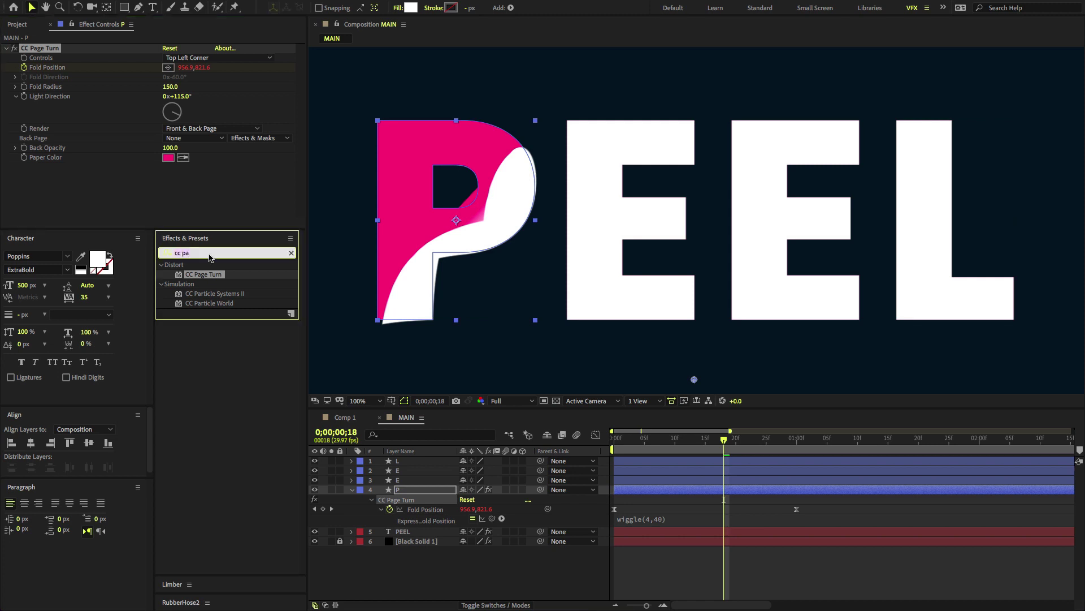
text(drop s)
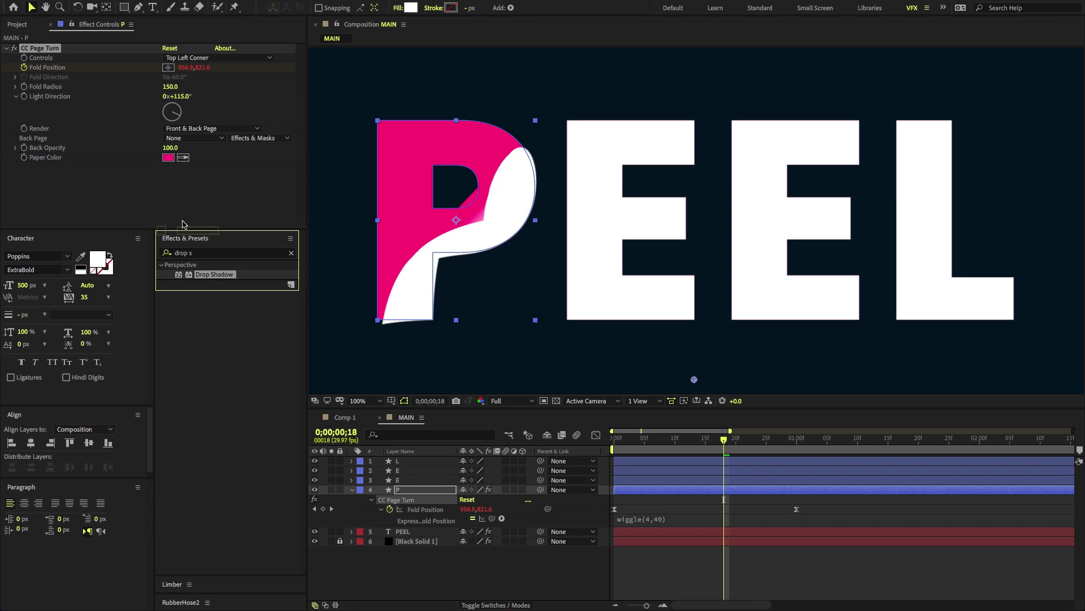
drag(207, 277, 137, 195)
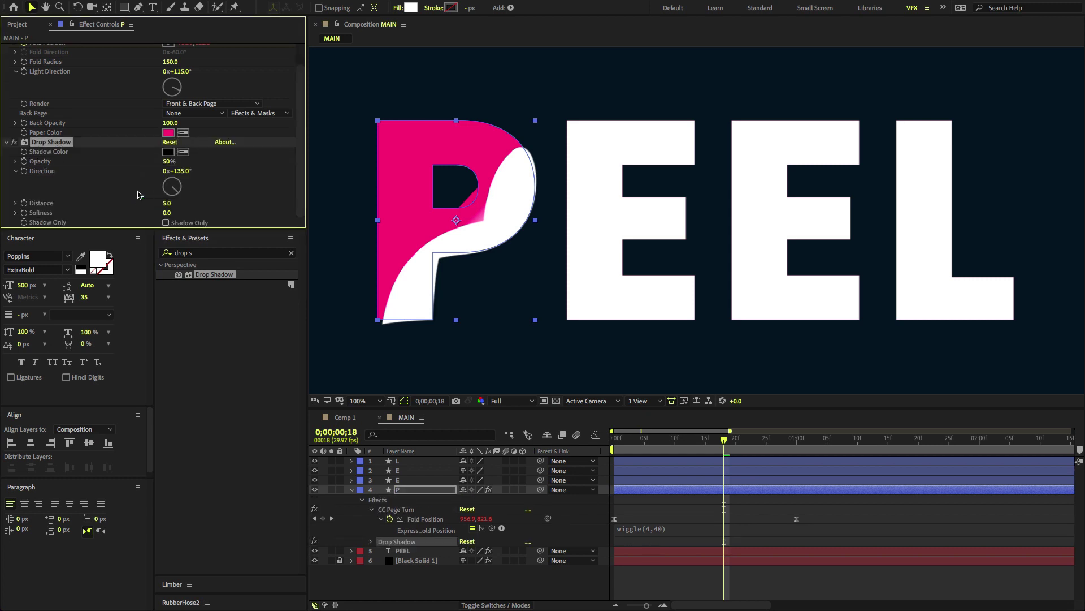
click(168, 161)
text(40)
key(Return)
drag(179, 178, 157, 186)
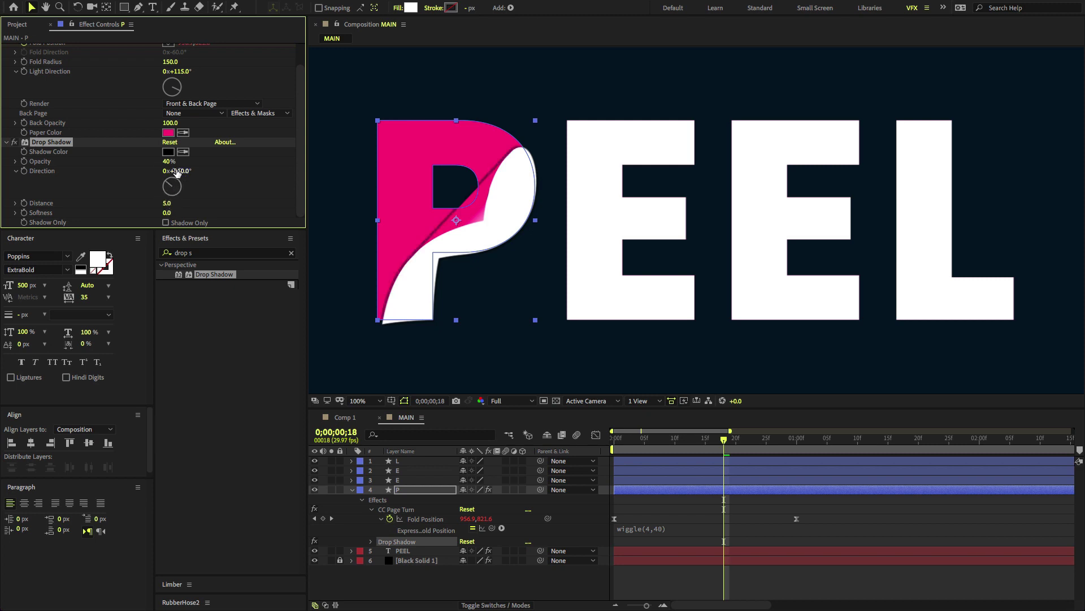
click(179, 171)
text(300)
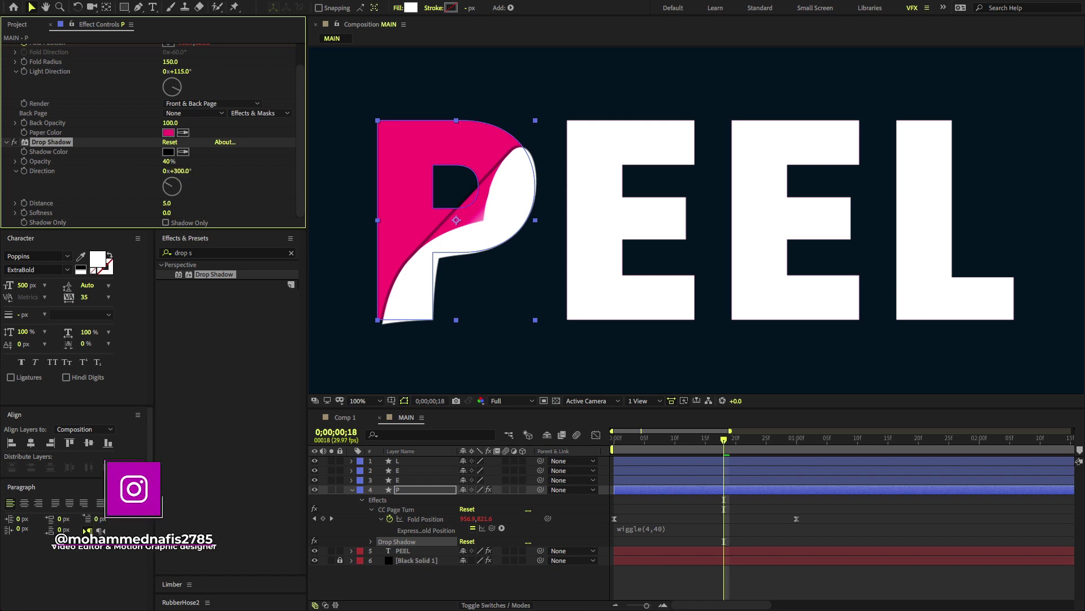
key(Return)
click(167, 203)
text(20)
key(Return)
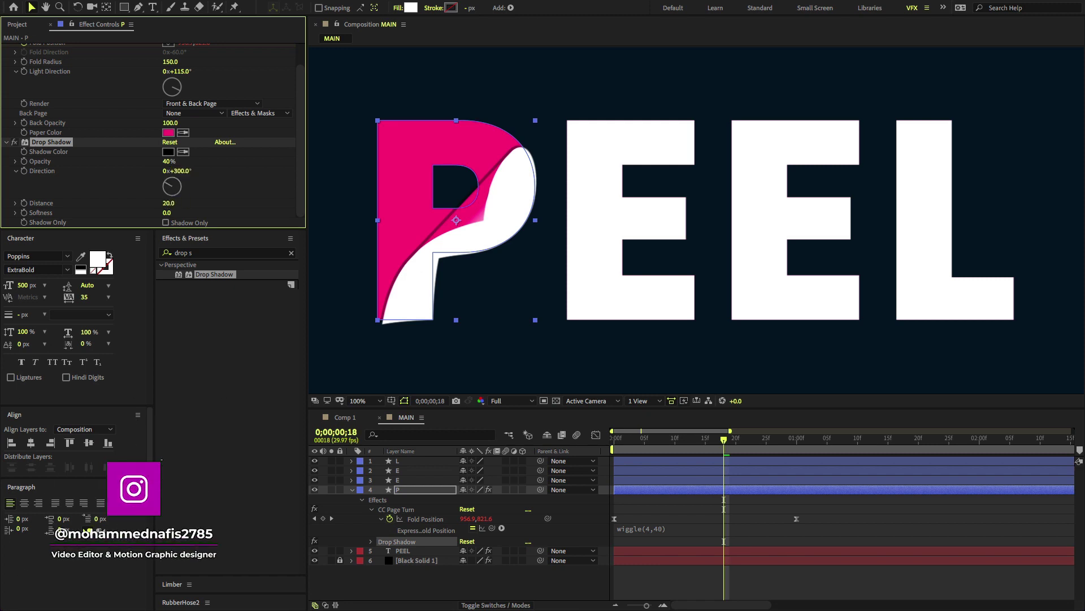
click(167, 212)
text(8)
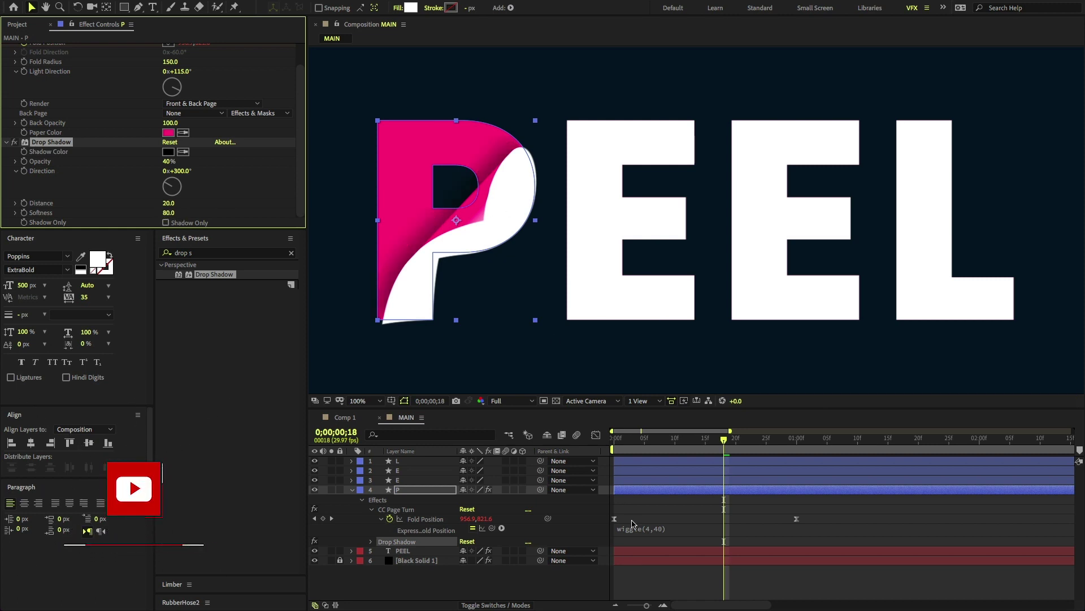
key(Home)
Apply CC Page Turn to E with Fold Radius 150, Back Page None and pink Paper Color.
key(space)
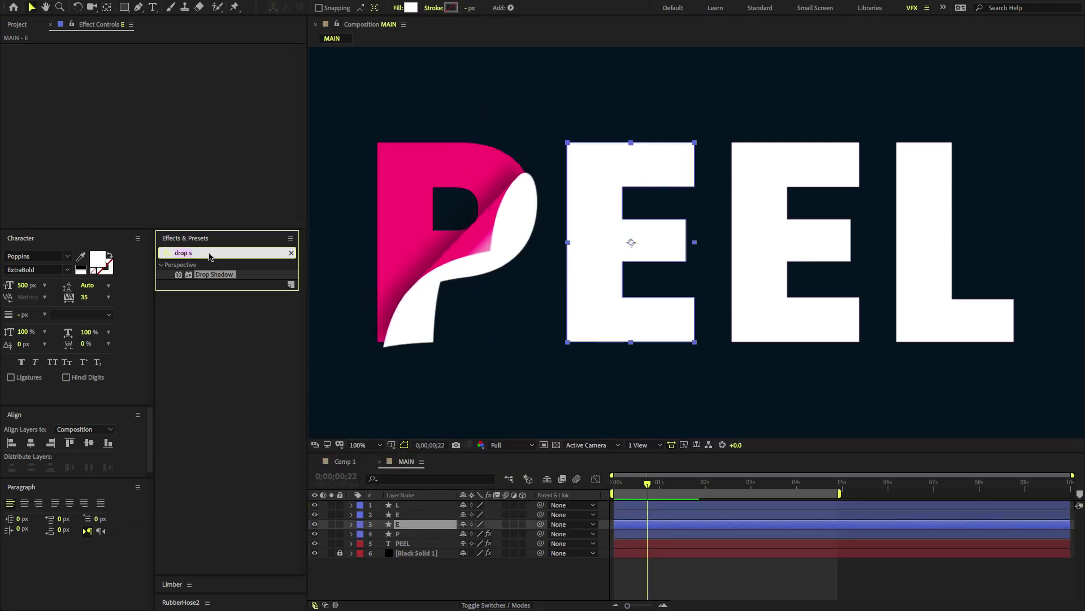
key(BackSpace)
key(BackSpace)
key(BackSpace)
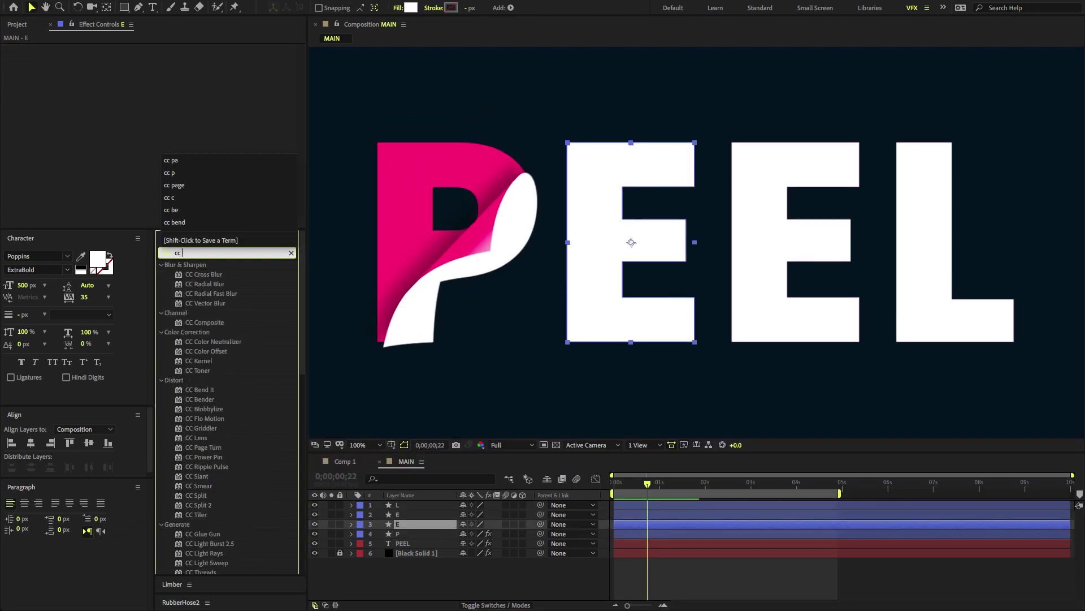
text(cc pa)
double_click(204, 274)
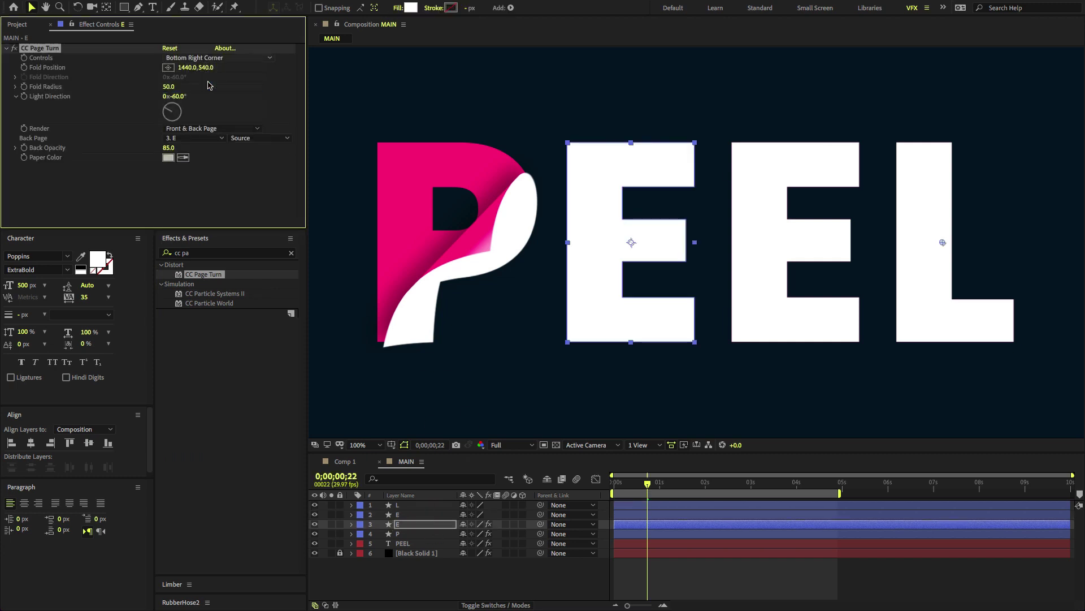
text(0)
click(176, 97)
click(178, 136)
click(179, 140)
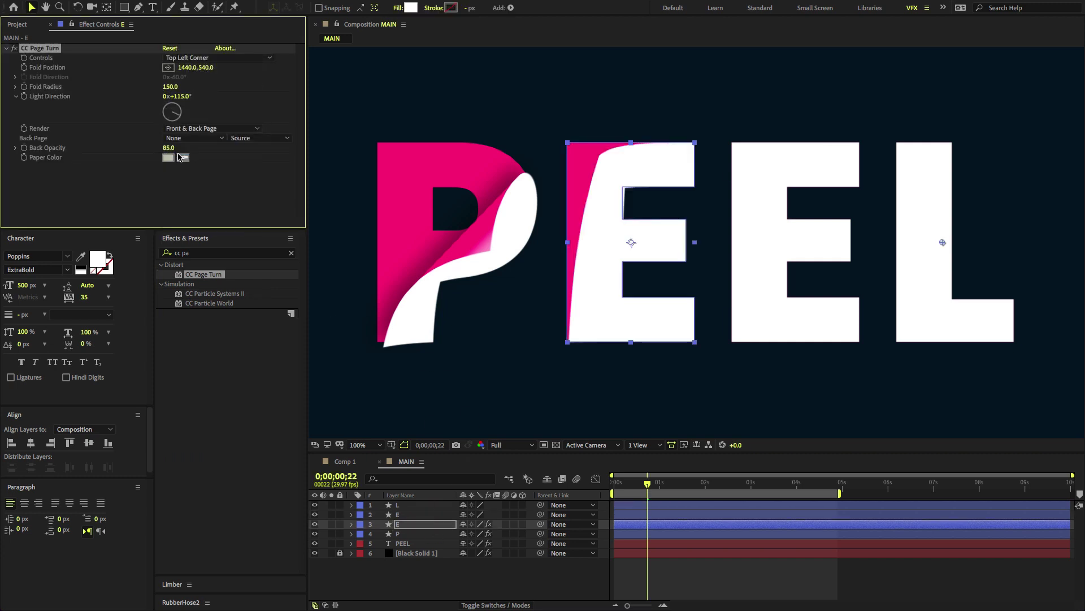
click(183, 157)
click(427, 196)
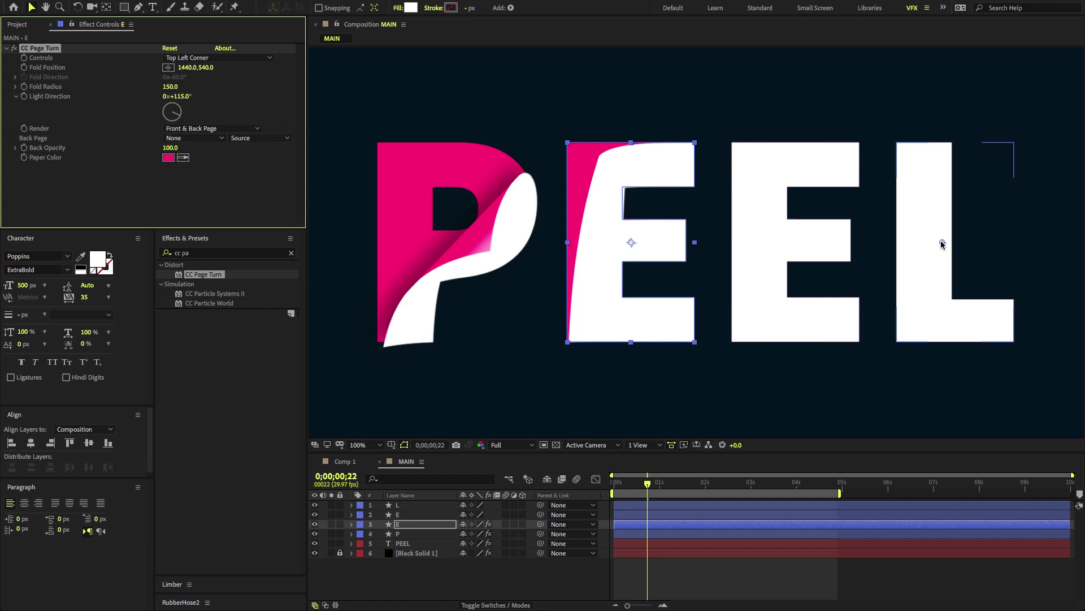
Keyframe the E's Fold Position from 0s to 1s so it peels back, then preview it.
key(Home)
click(23, 68)
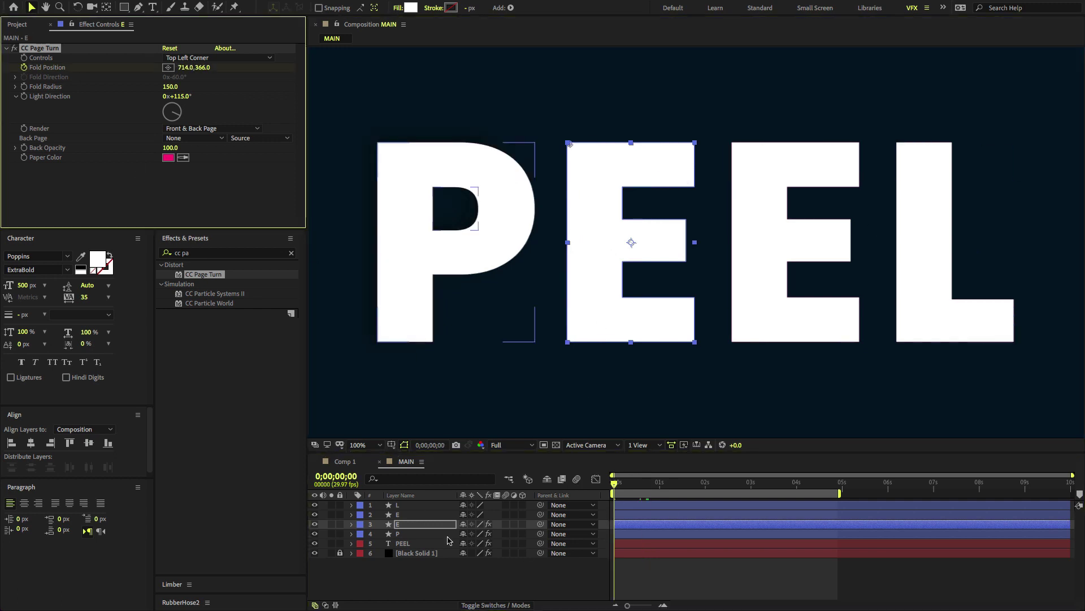
click(660, 481)
drag(624, 226, 944, 506)
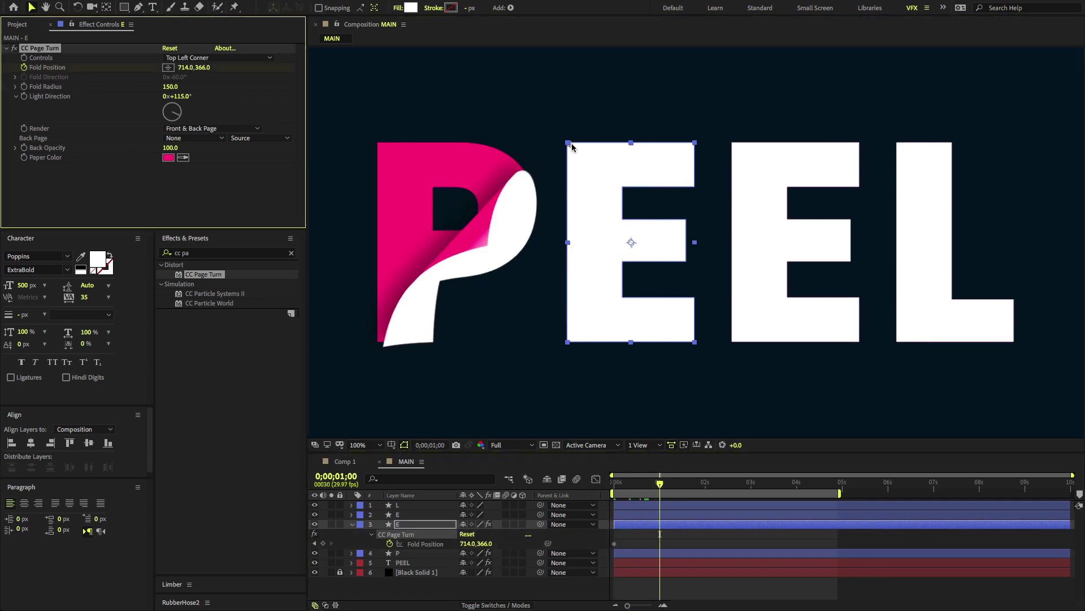
click(596, 478)
click(597, 478)
key(space)
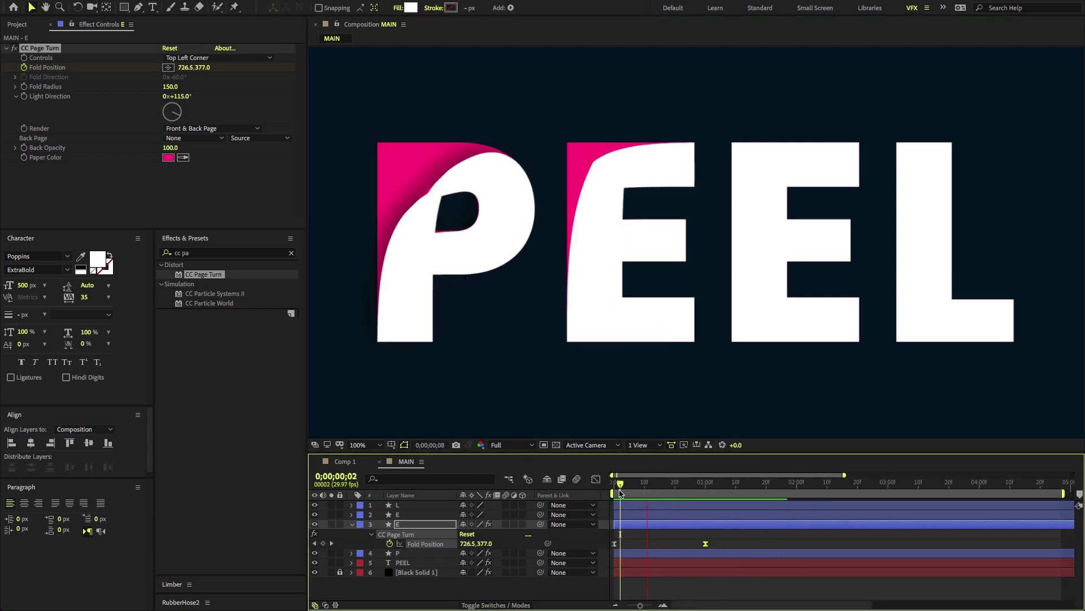
key(space)
Add a wiggle(4,40) expression to the E's Fold Position and give E a Drop Shadow.
key(Home)
alt+click(25, 67)
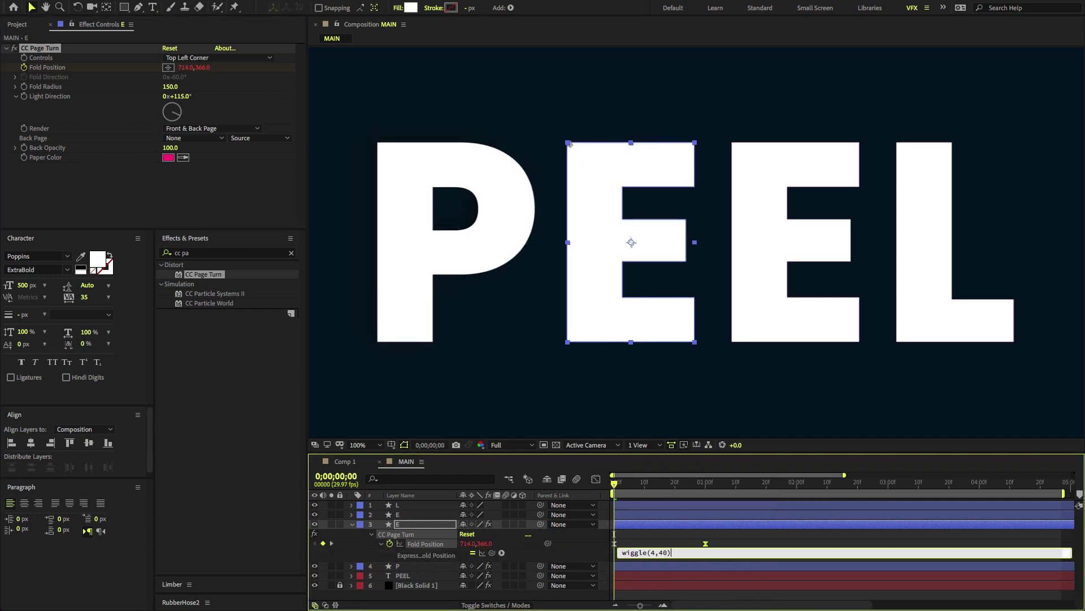
click(598, 553)
key(ctrl+5)
text(drop)
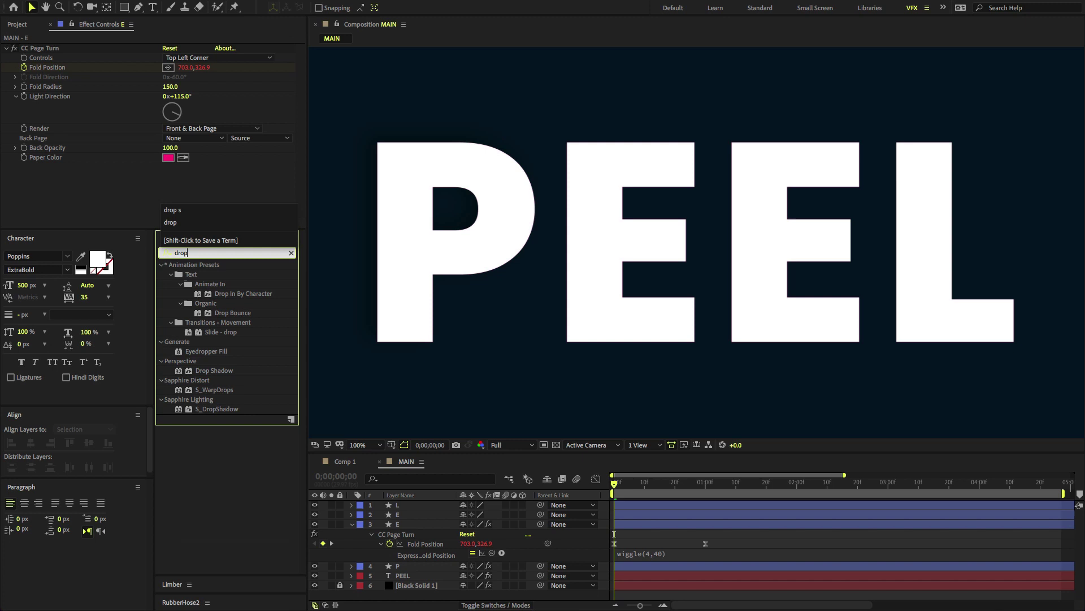
drag(465, 446, 399, 524)
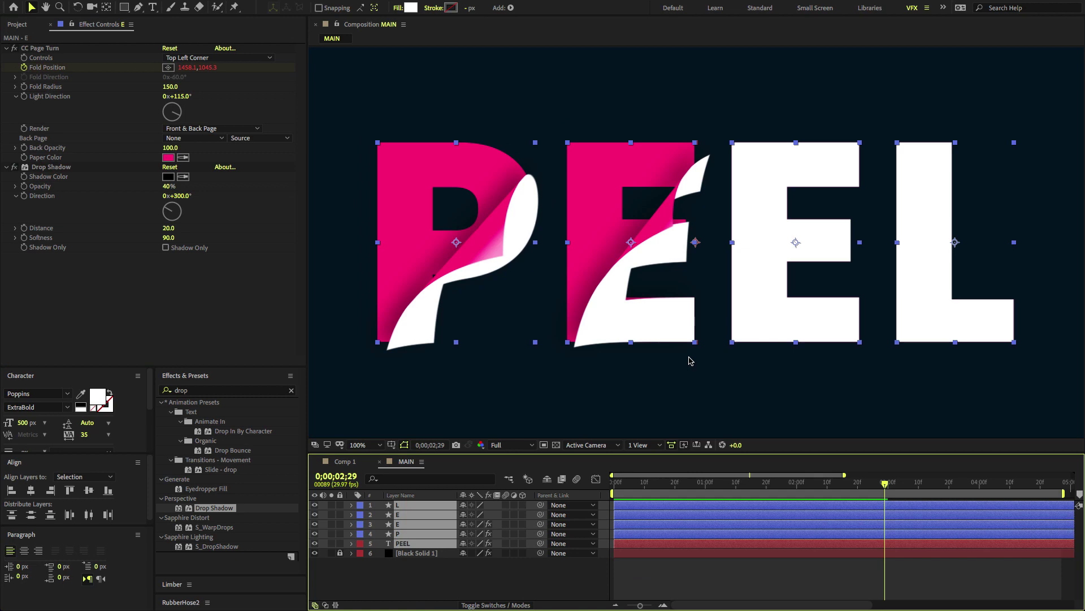
key(space)
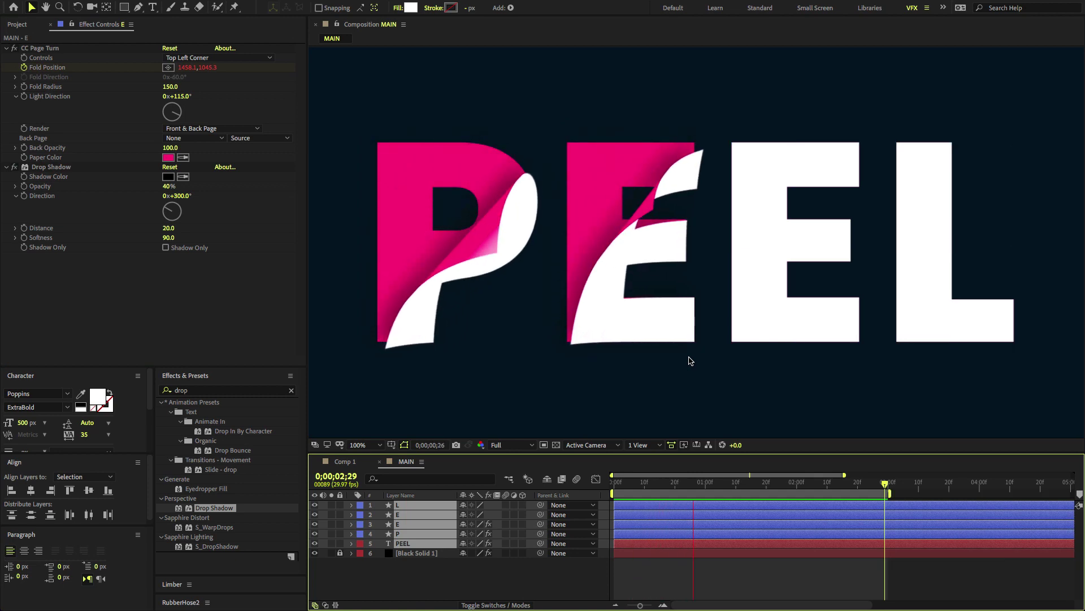